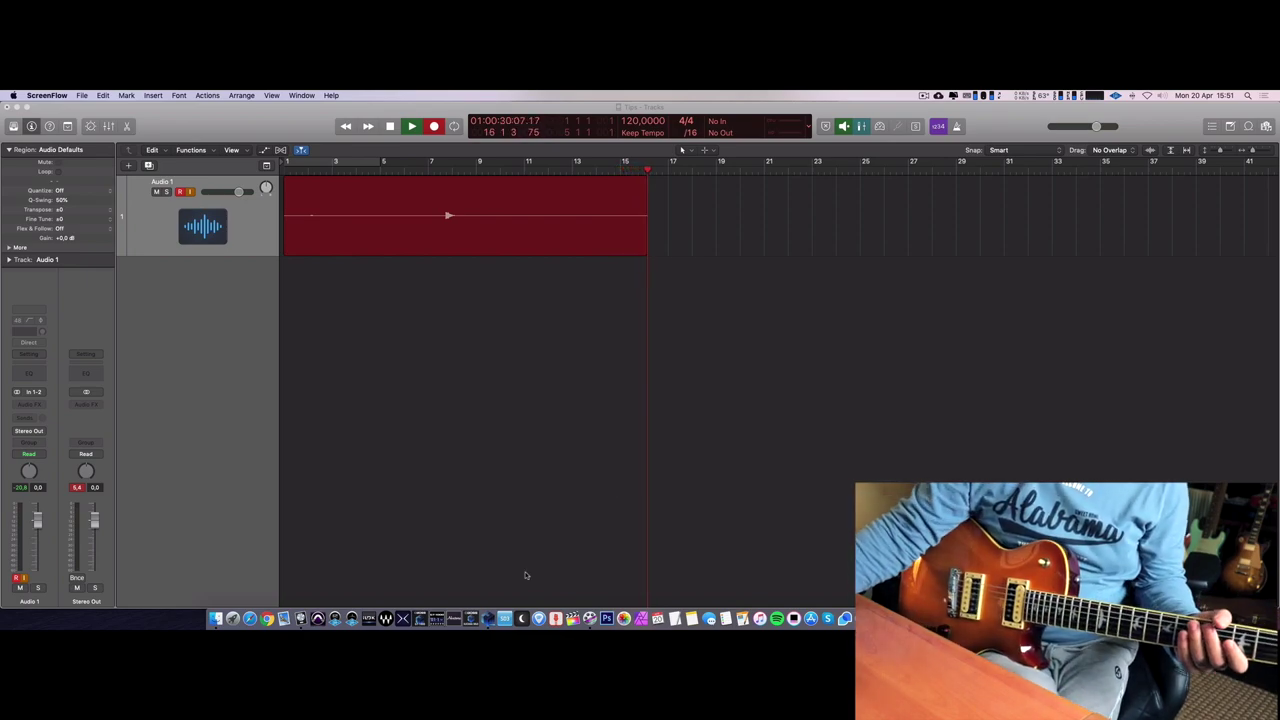
Bring up BOSS Tone Studio for Katana and move its window over the track header area, clear of the recording position.
{"action": "left_click", "coordinate": [487, 618]}
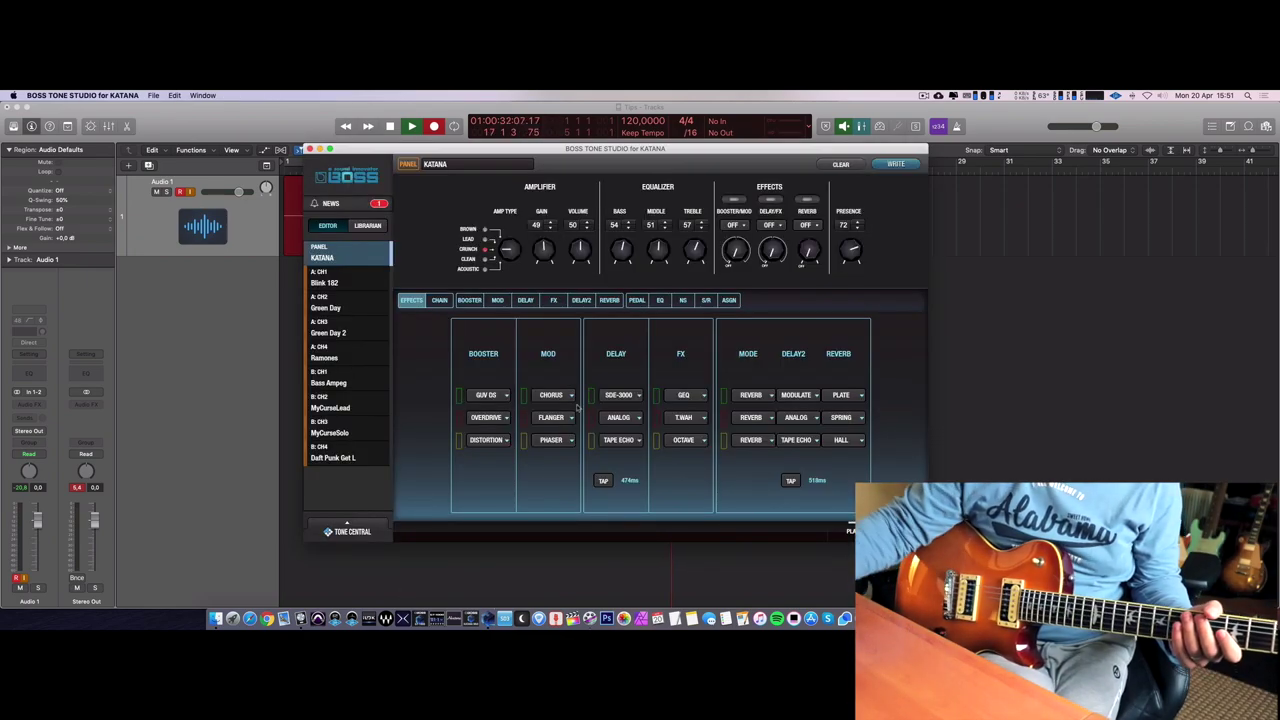
{"action": "left_click_drag", "start_coordinate": [630, 148], "coordinate": [327, 107]}
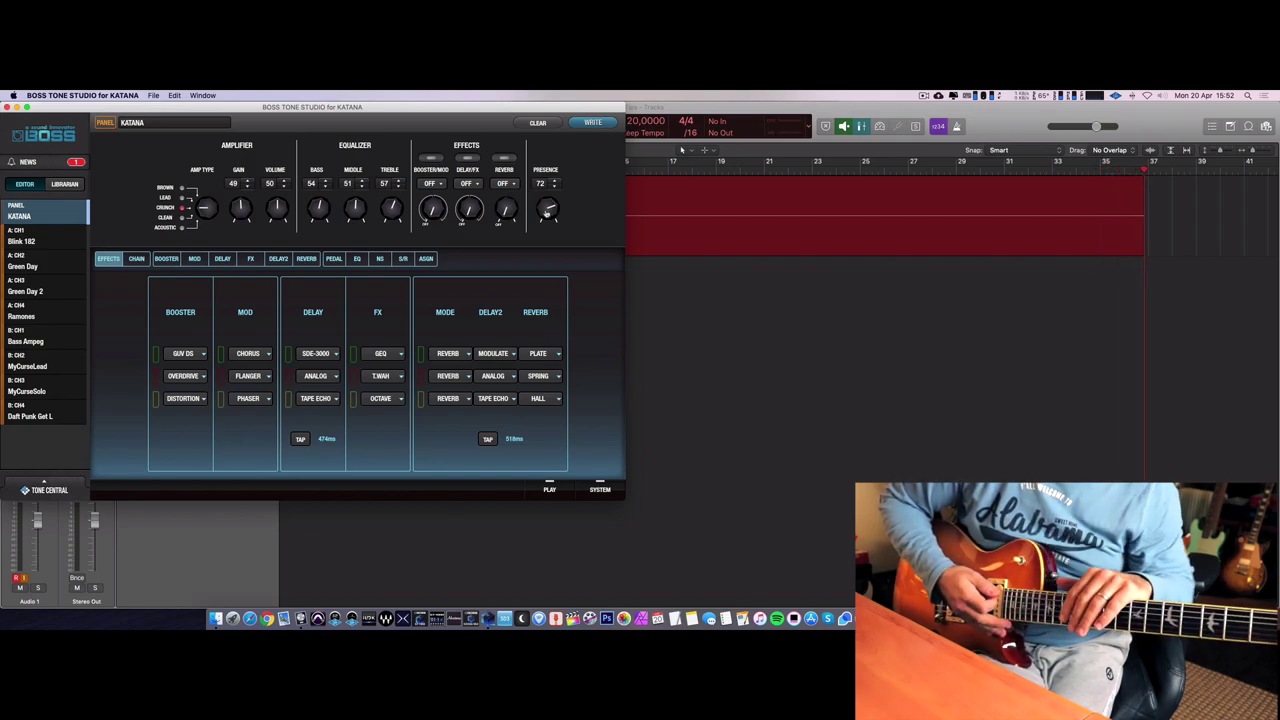
Return to Logic Pro and review the I/O buffer size choices in the audio device preferences, keeping 128 samples.
{"action": "left_click", "coordinate": [809, 321]}
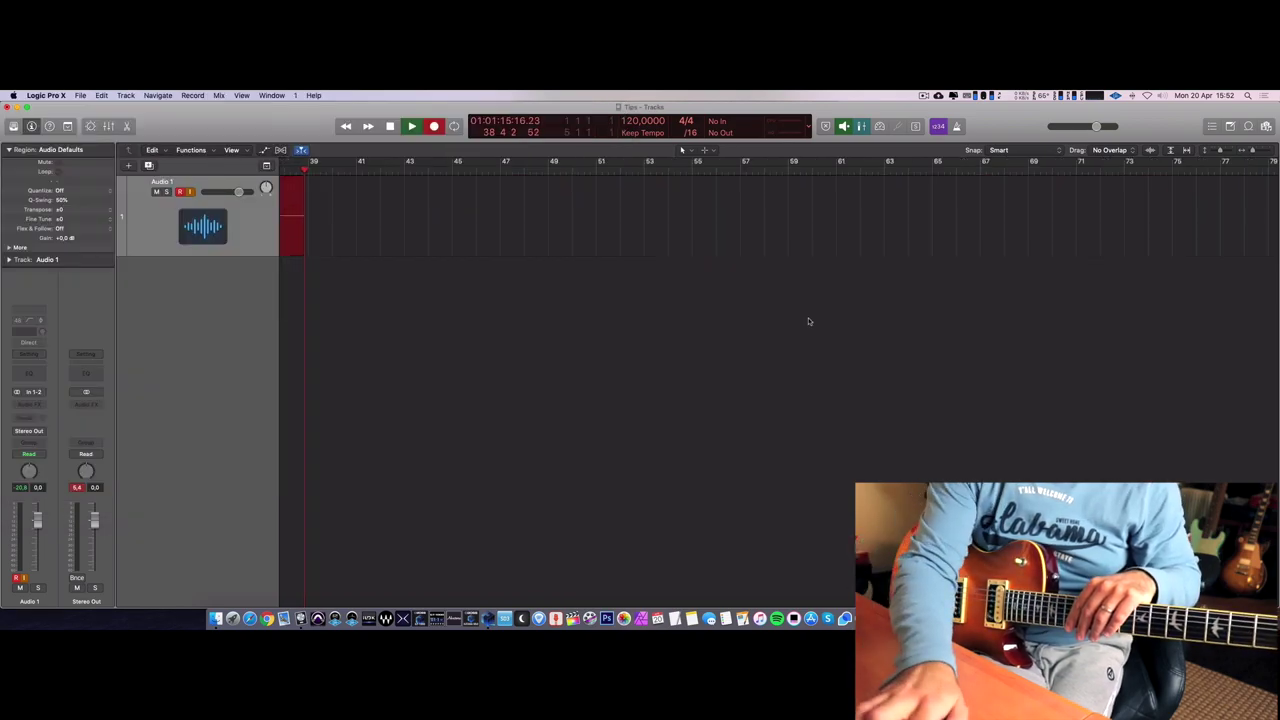
{"action": "key", "text": "super+comma"}
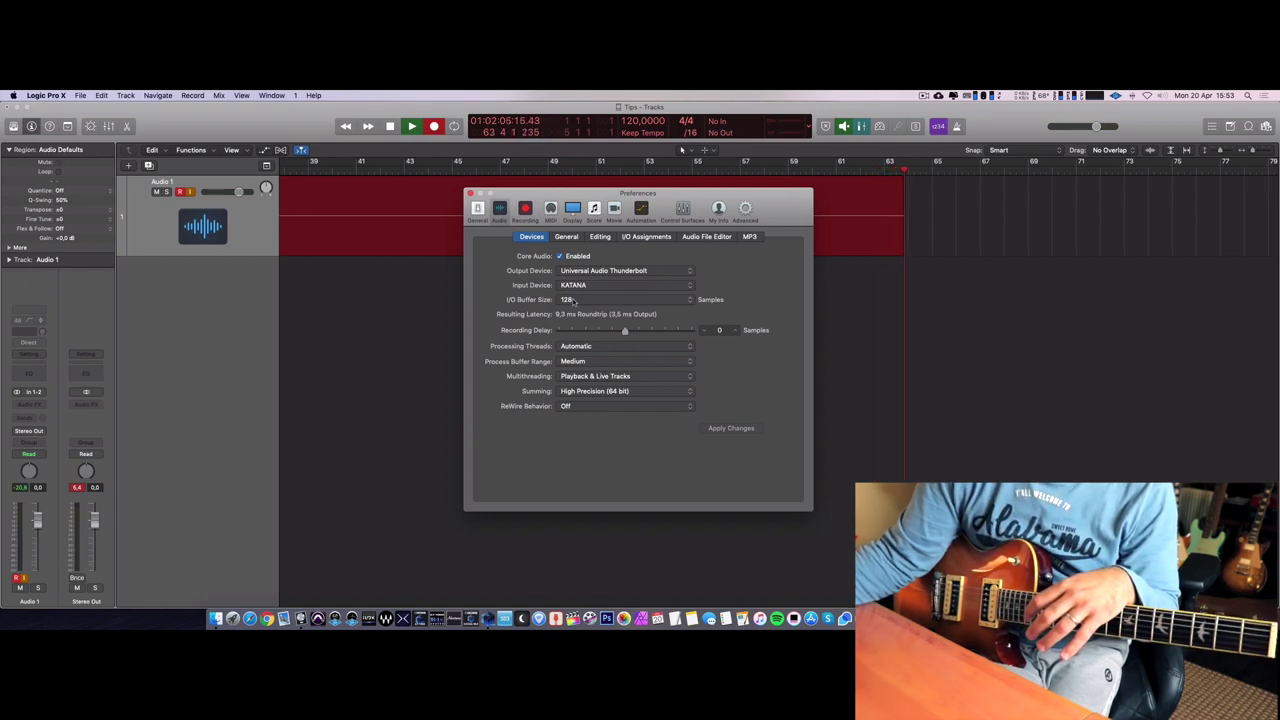
{"action": "left_click", "coordinate": [573, 301]}
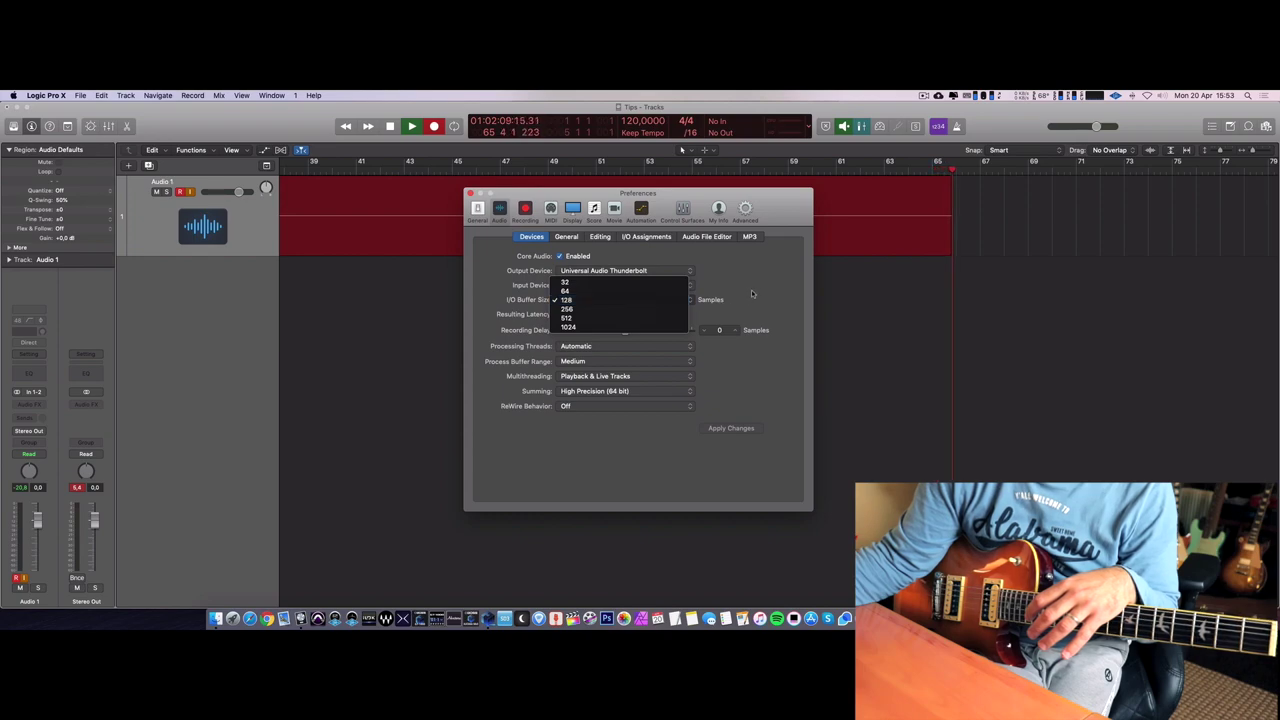
{"action": "left_click", "coordinate": [643, 299]}
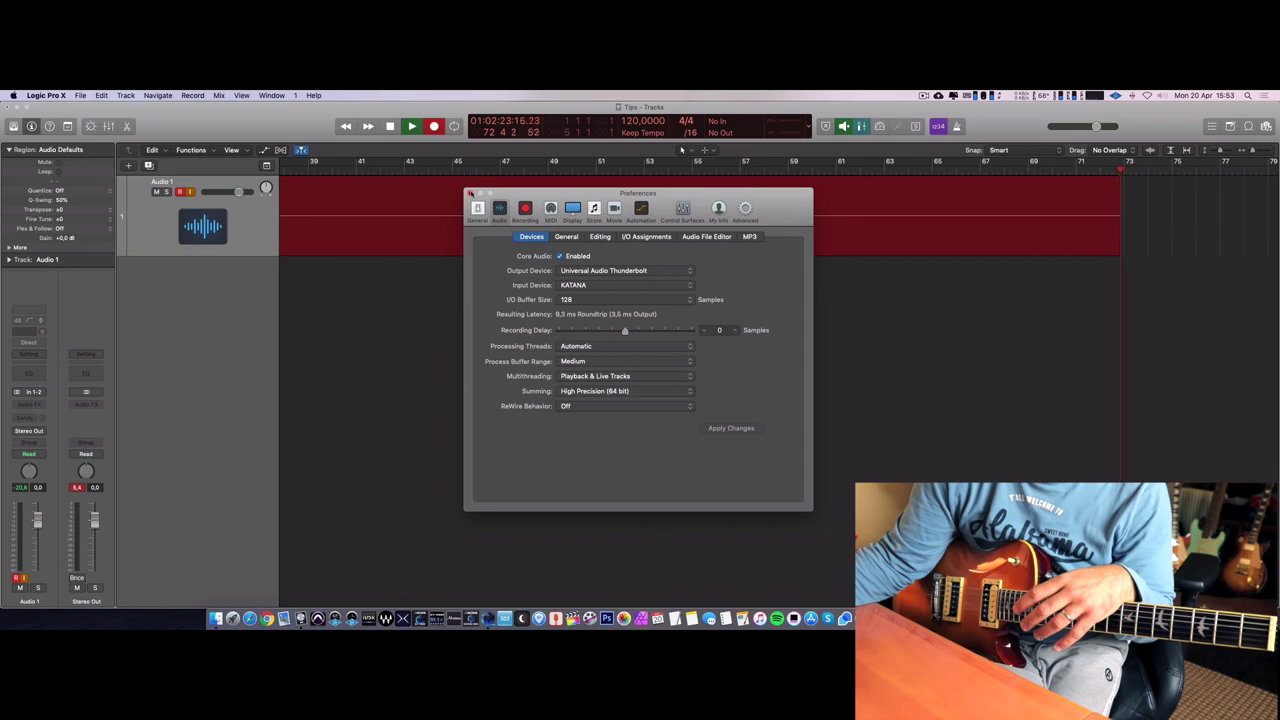
{"action": "left_click", "coordinate": [470, 192]}
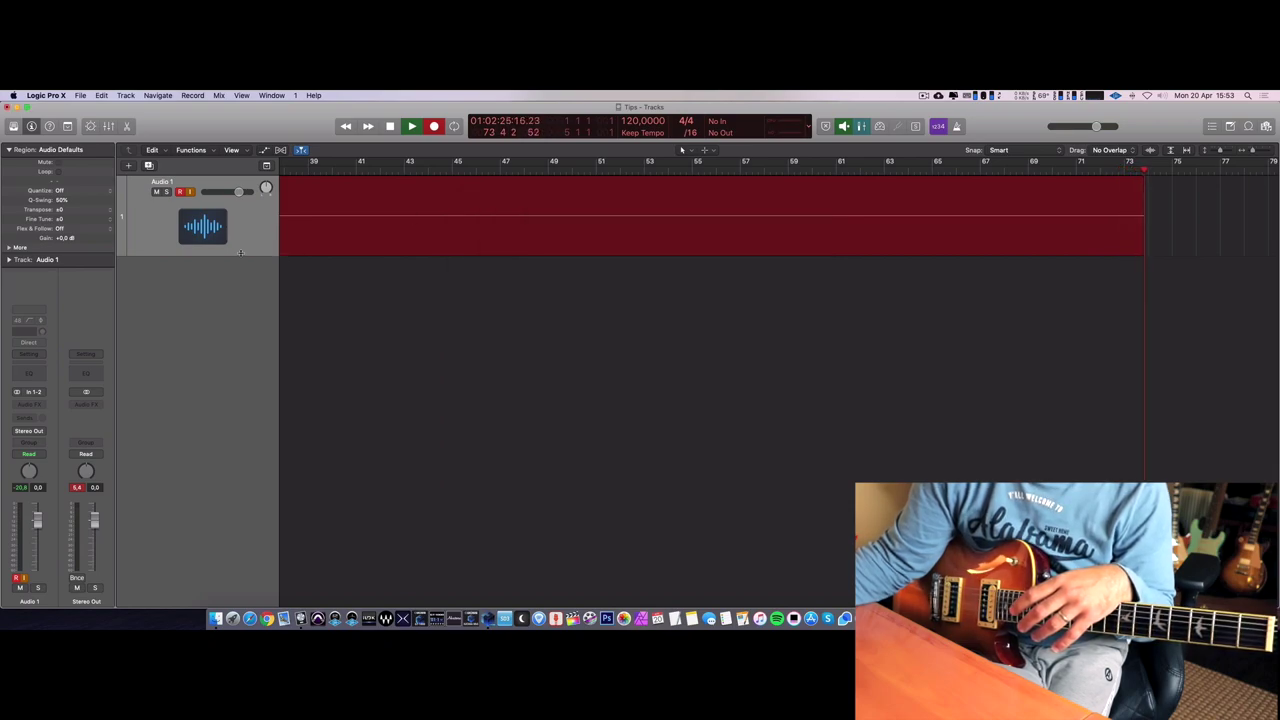
Increase the height of the Audio 1 track and reset the channel strips' peak level readings.
{"action": "left_click_drag", "start_coordinate": [240, 253], "coordinate": [240, 305]}
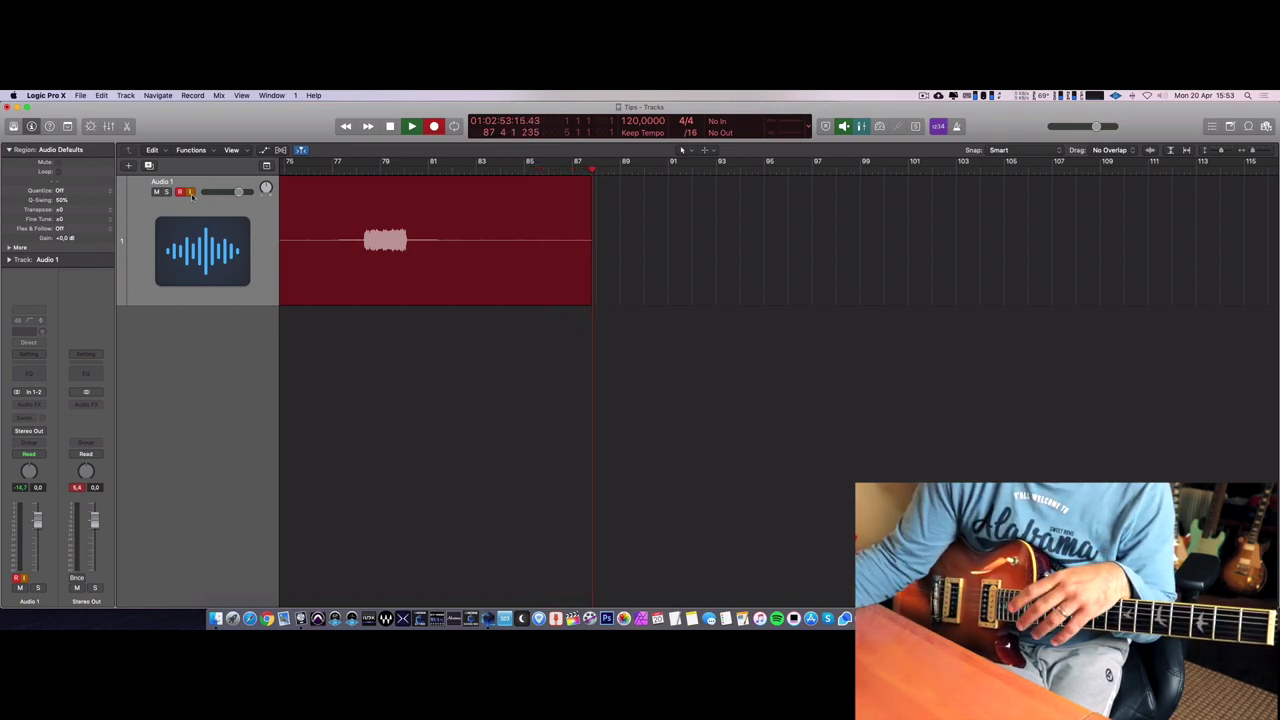
{"action": "left_click", "coordinate": [78, 488]}
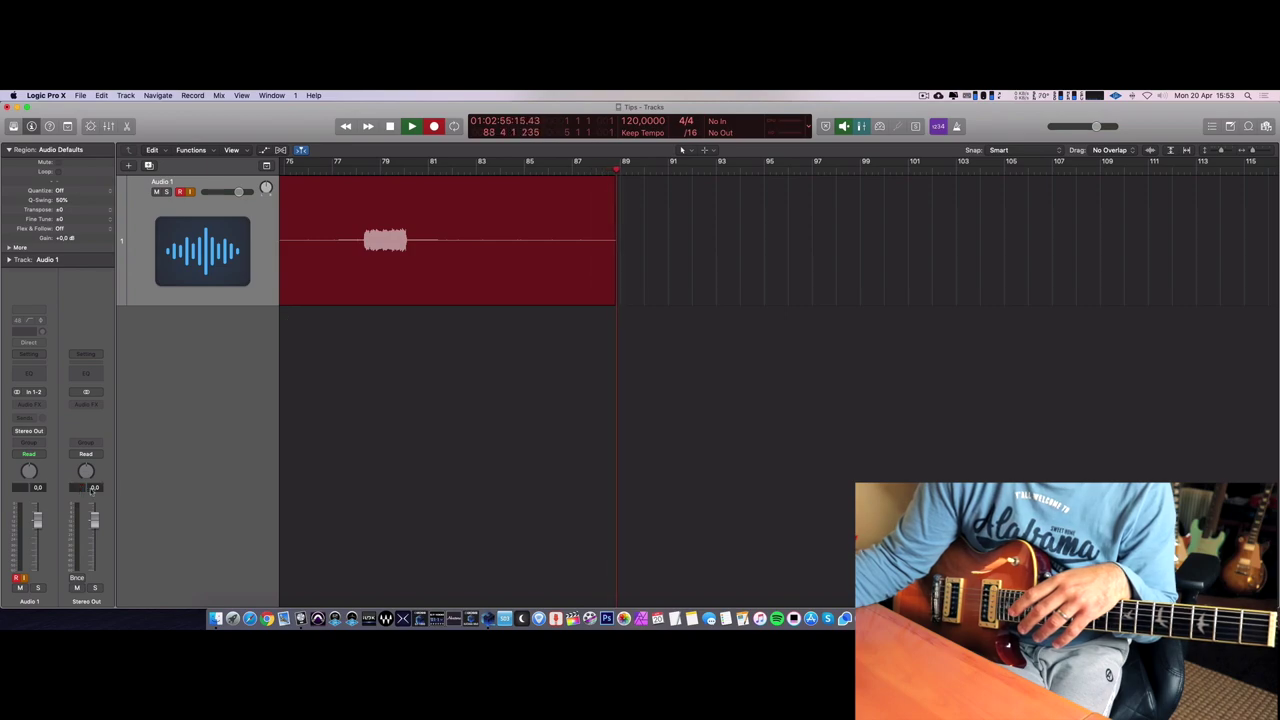
Switch to BOSS Tone Studio to examine the amplifier gain and volume settings, and return to Logic Pro.
{"action": "left_click", "coordinate": [488, 618]}
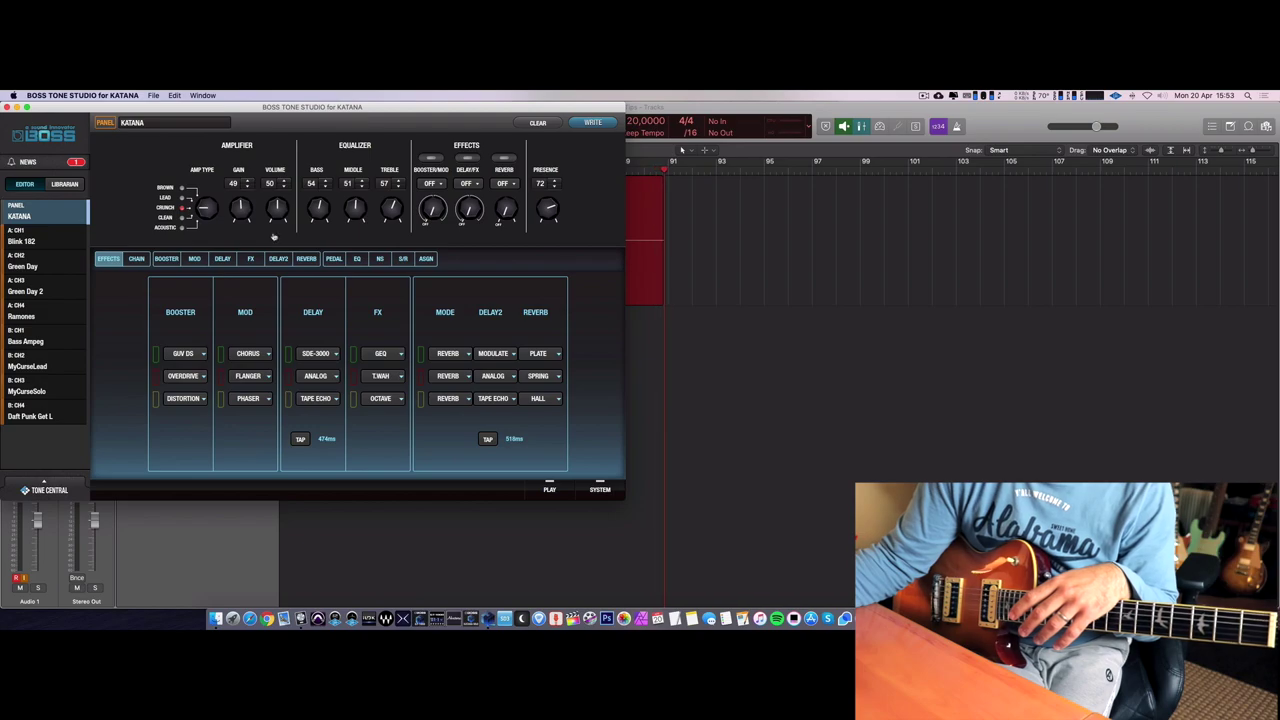
{"action": "left_click", "coordinate": [746, 388]}
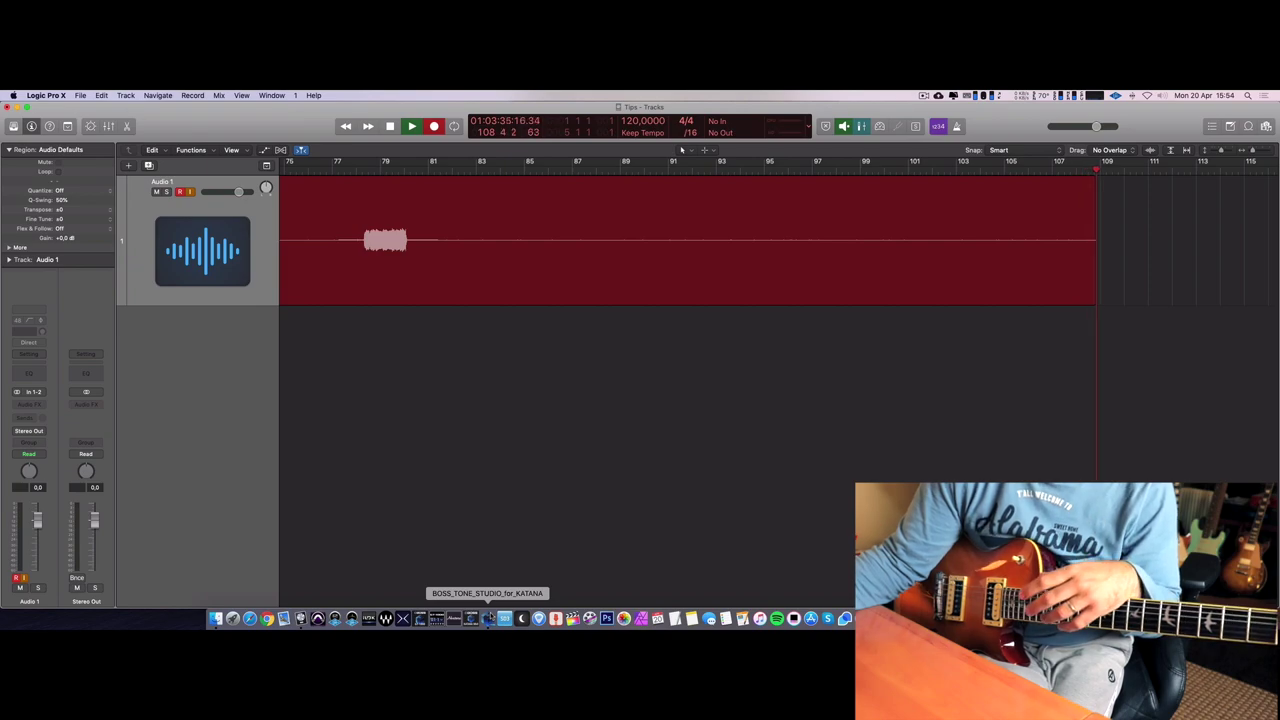
In BOSS Tone Studio, set the amp type to Clean with gain 50, bass 53 and presence 51.
{"action": "left_click", "coordinate": [488, 617]}
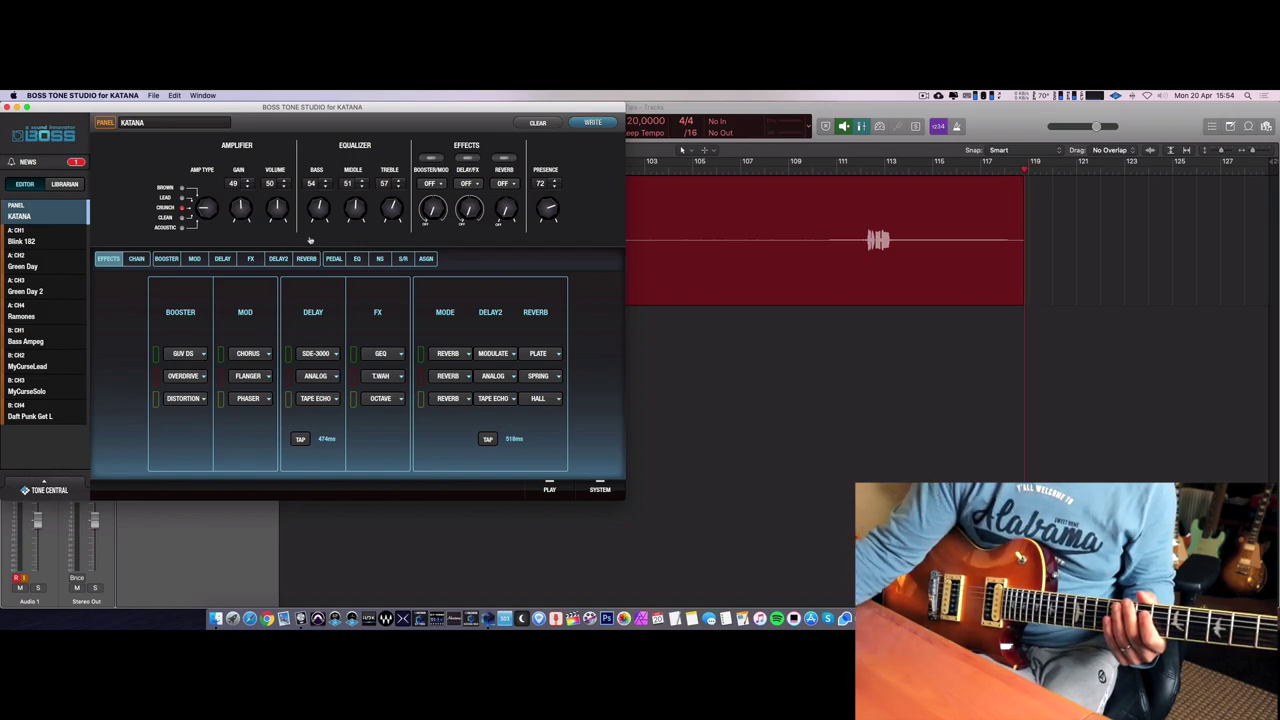
{"action": "left_click_drag", "start_coordinate": [244, 216], "coordinate": [244, 218]}
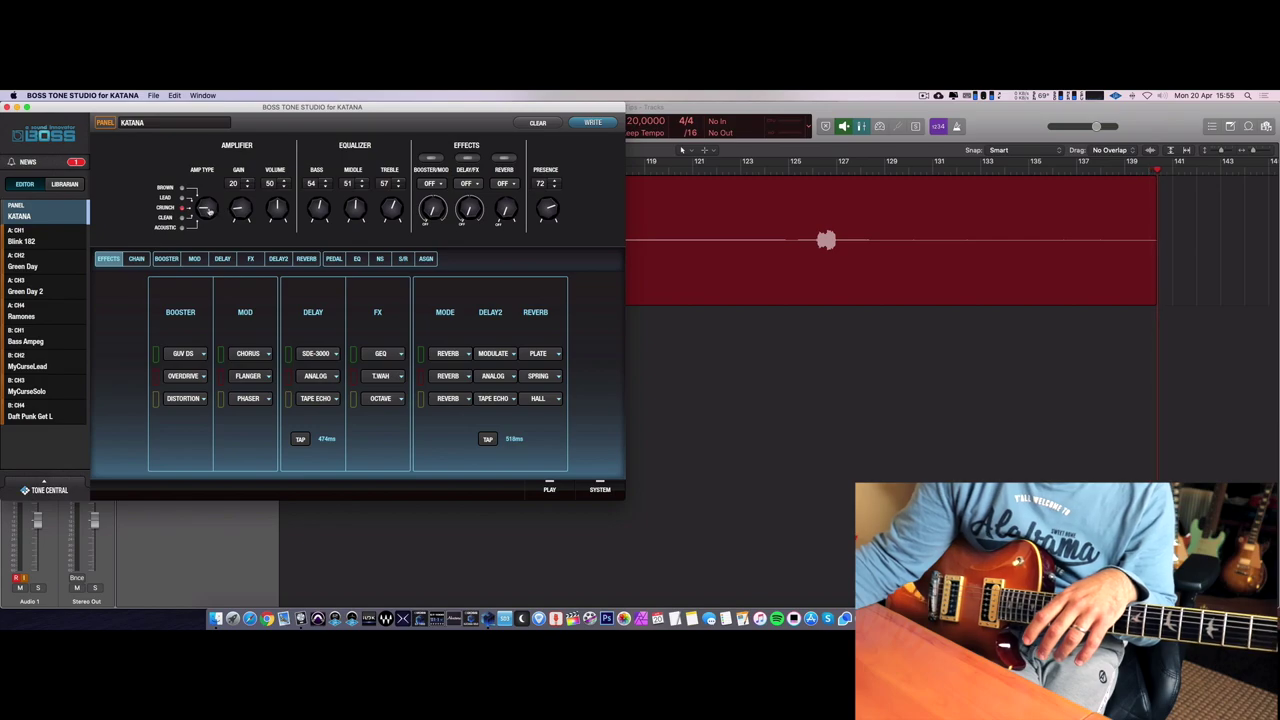
{"action": "left_click_drag", "start_coordinate": [242, 214], "coordinate": [243, 200]}
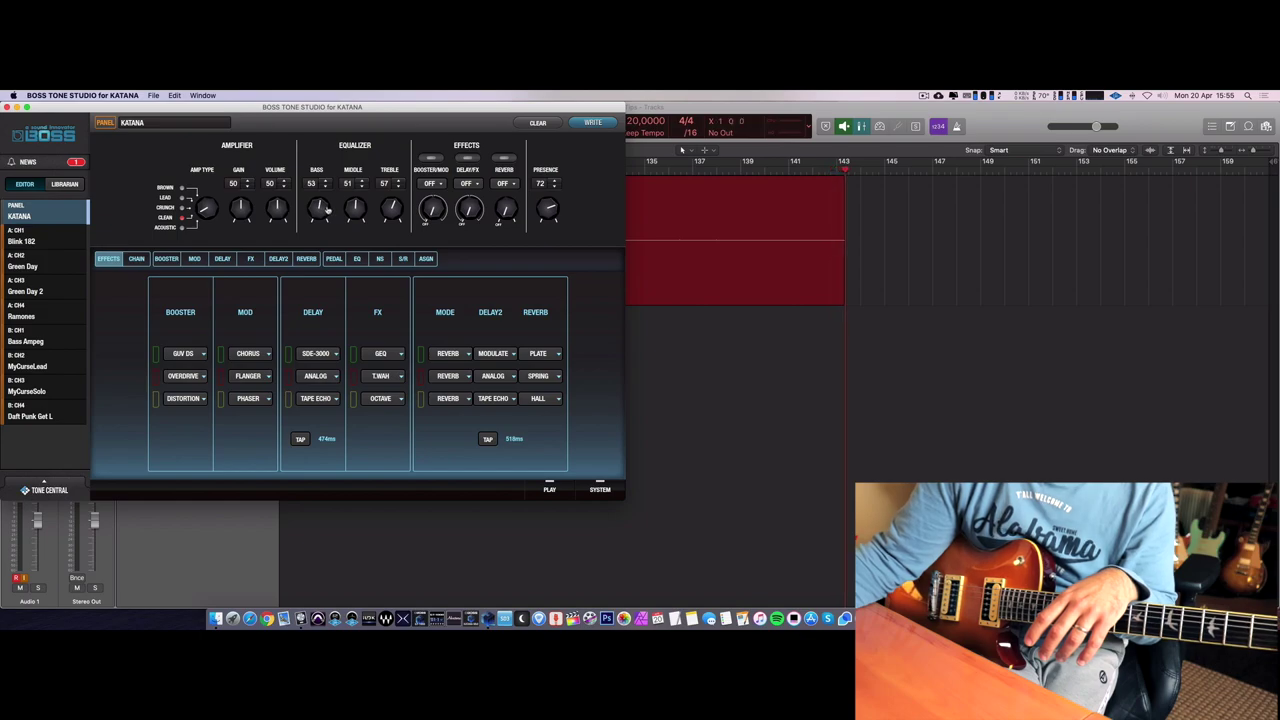
{"action": "left_click_drag", "start_coordinate": [549, 207], "coordinate": [553, 221]}
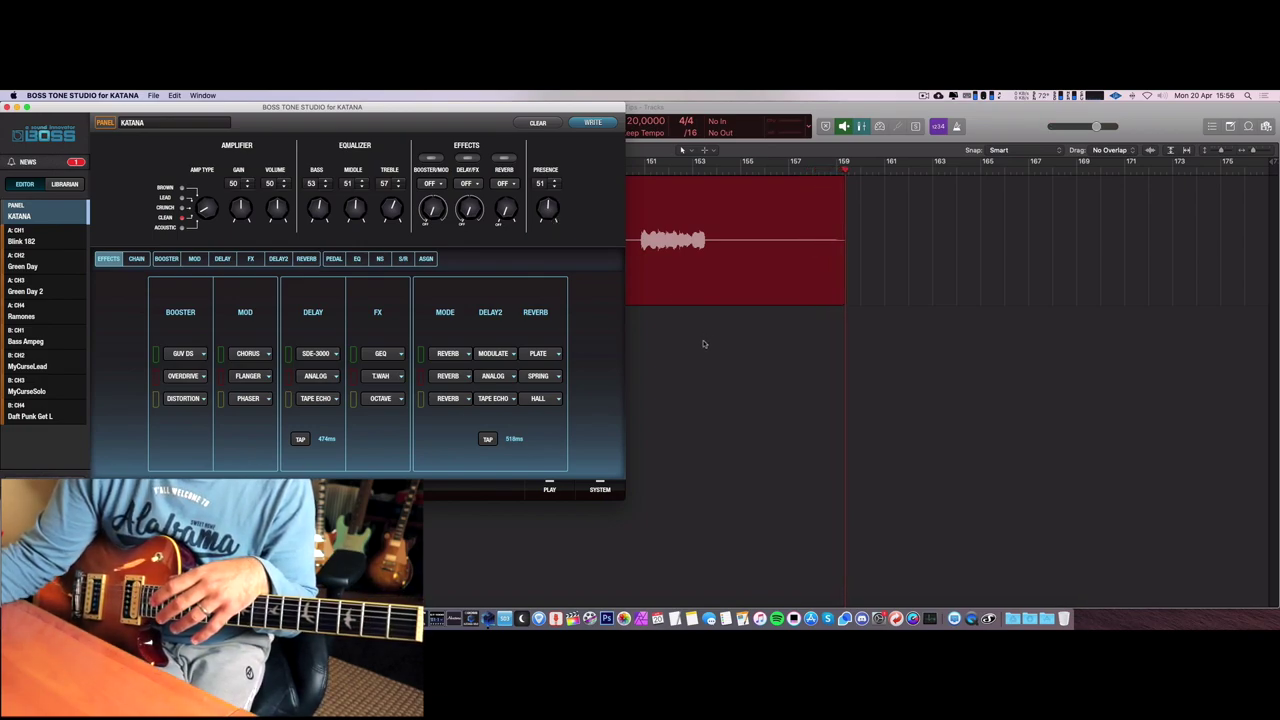
Switch to the Universal Audio Console, lower the monitor level and return to Logic Pro.
{"action": "key", "text": "super+Tab"}
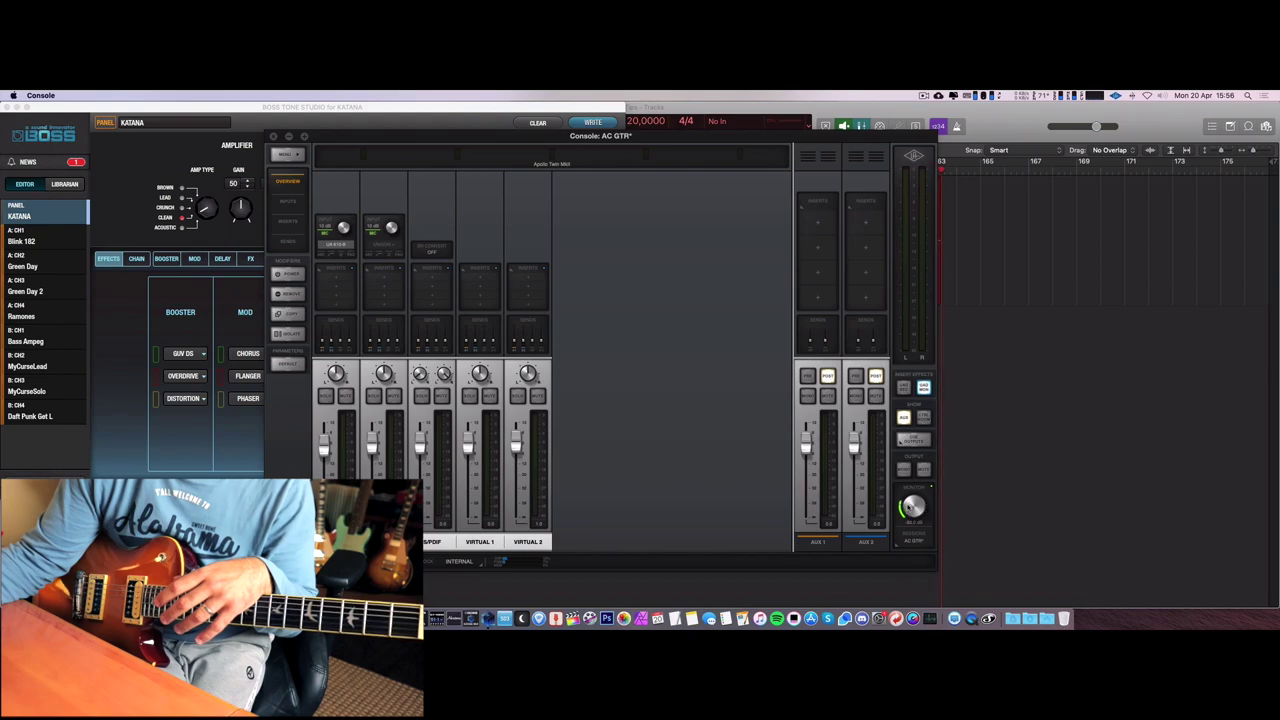
{"action": "left_click_drag", "start_coordinate": [912, 508], "coordinate": [914, 537]}
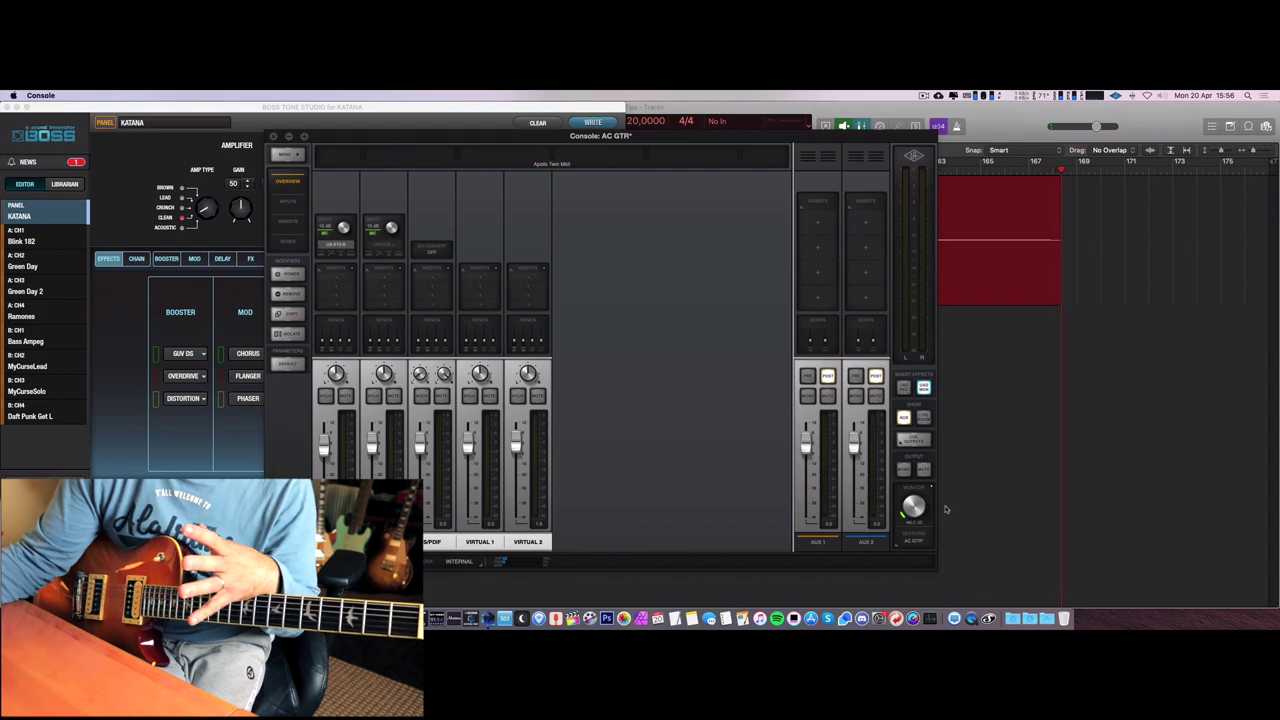
{"action": "left_click", "coordinate": [965, 506]}
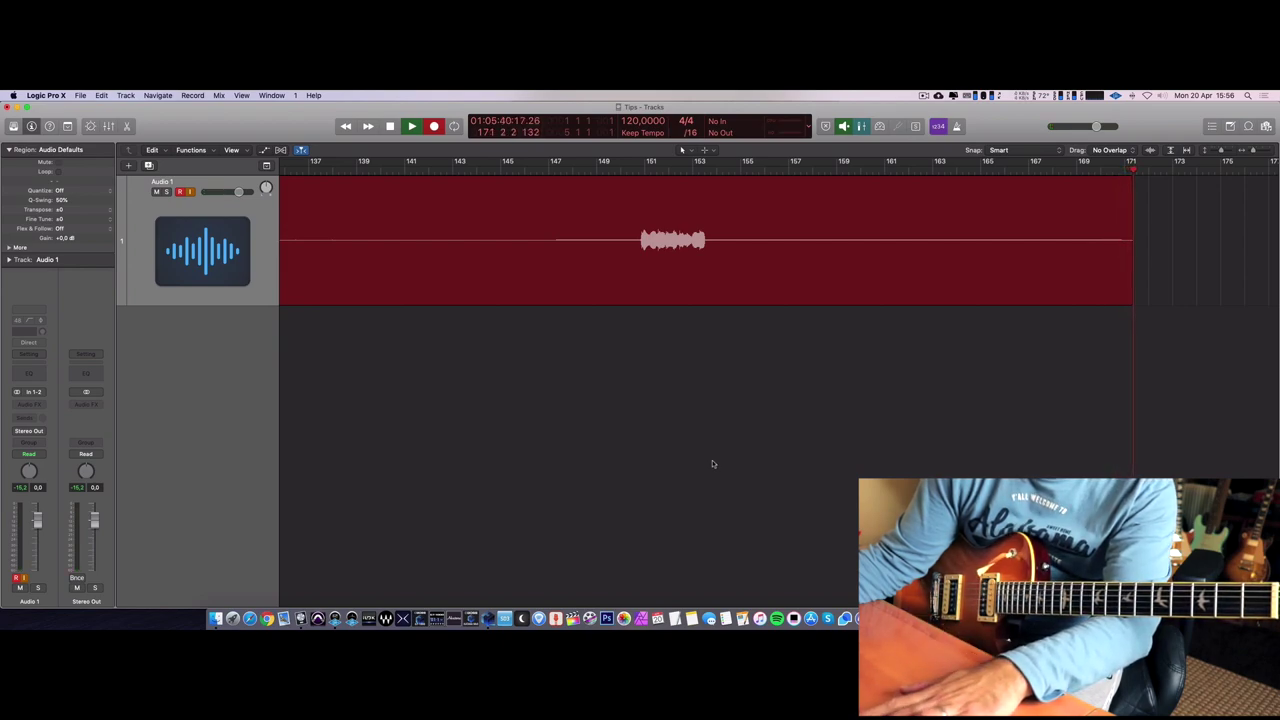
Stop the recording and insert a stereo Gain utility plug-in on the Audio 1 channel.
{"action": "key", "text": "space"}
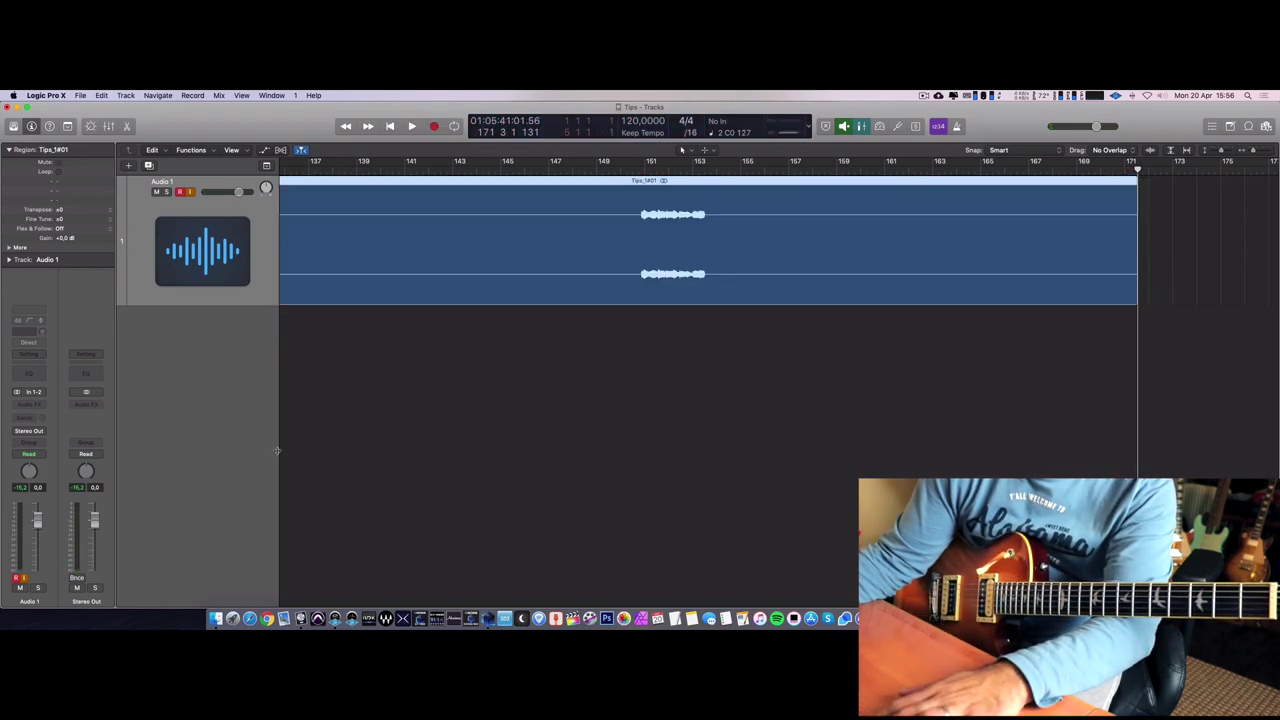
{"action": "left_click", "coordinate": [21, 406]}
{"action": "mouse_move", "coordinate": [38, 446]}
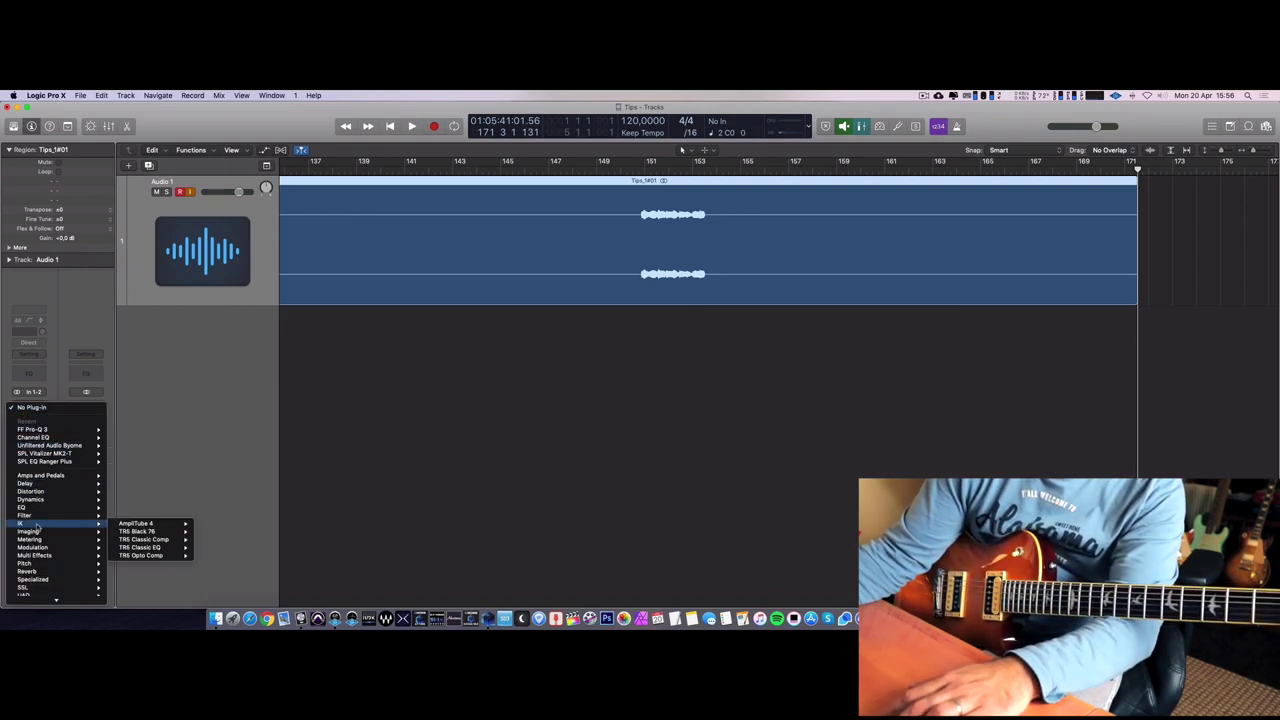
{"action": "scroll", "coordinate": [40, 450], "scroll_direction": "down", "scroll_amount": 2}
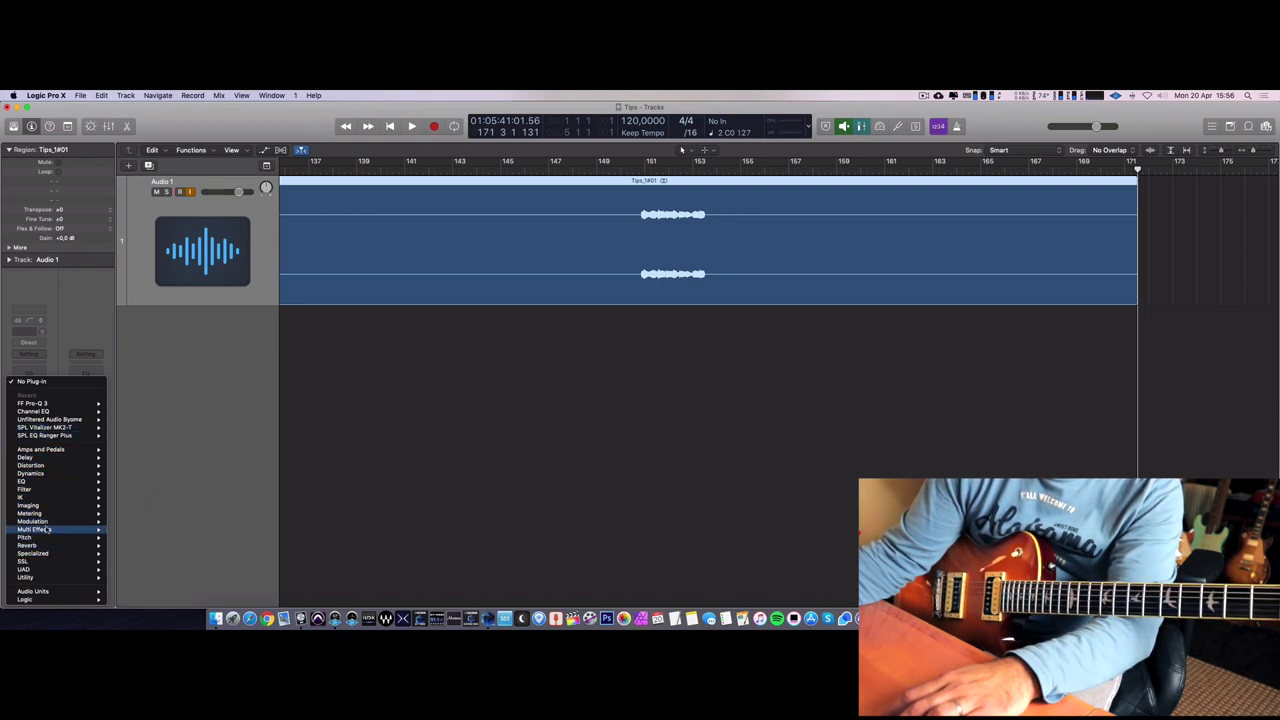
{"action": "mouse_move", "coordinate": [46, 497]}
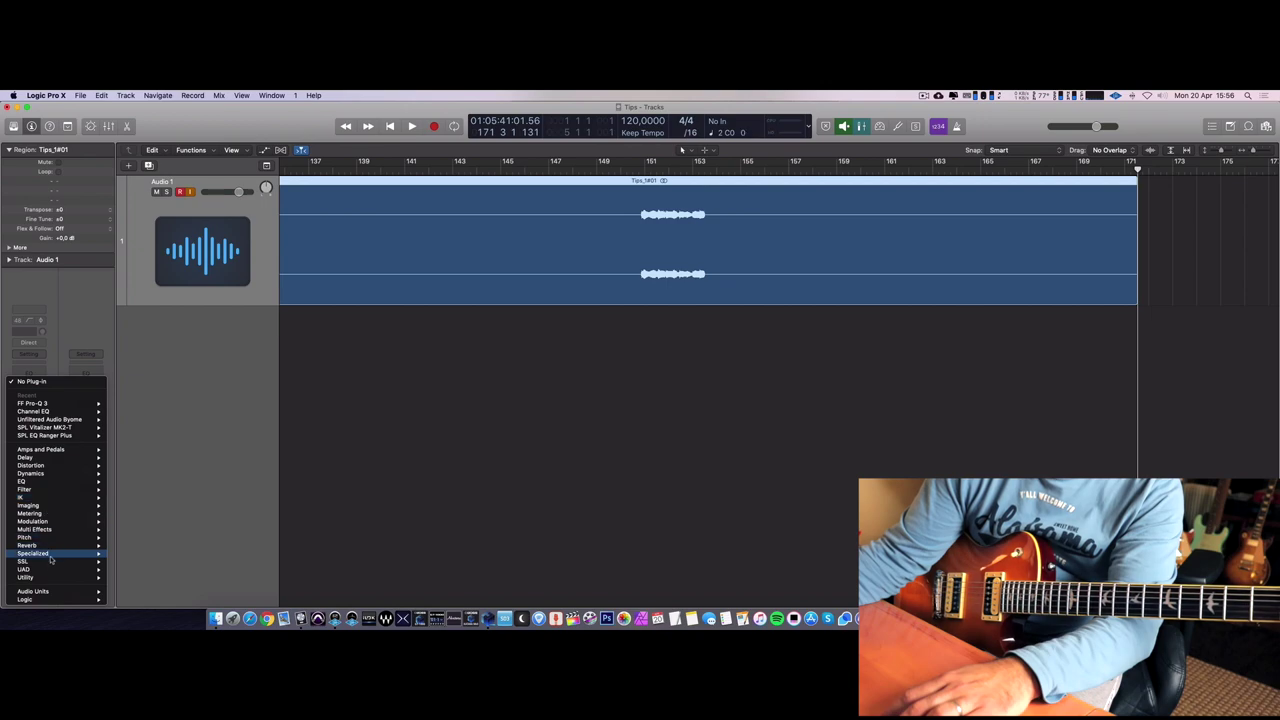
{"action": "mouse_move", "coordinate": [52, 553]}
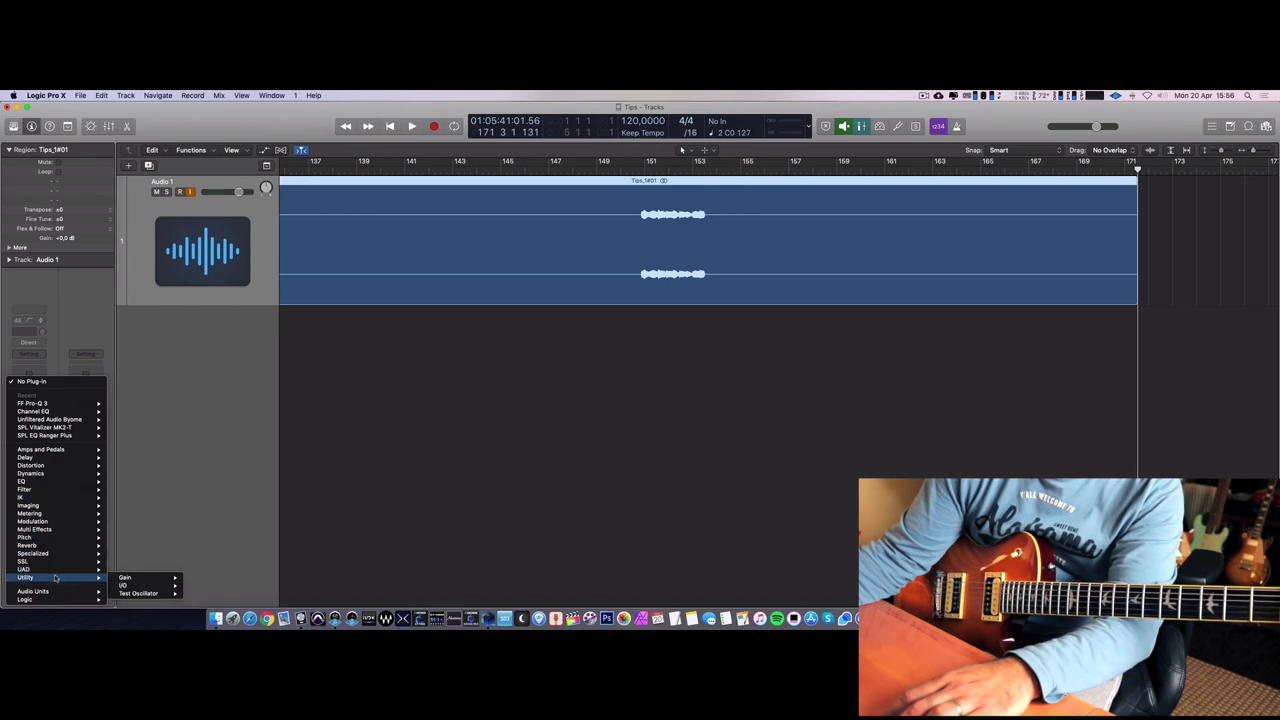
{"action": "mouse_move", "coordinate": [150, 578]}
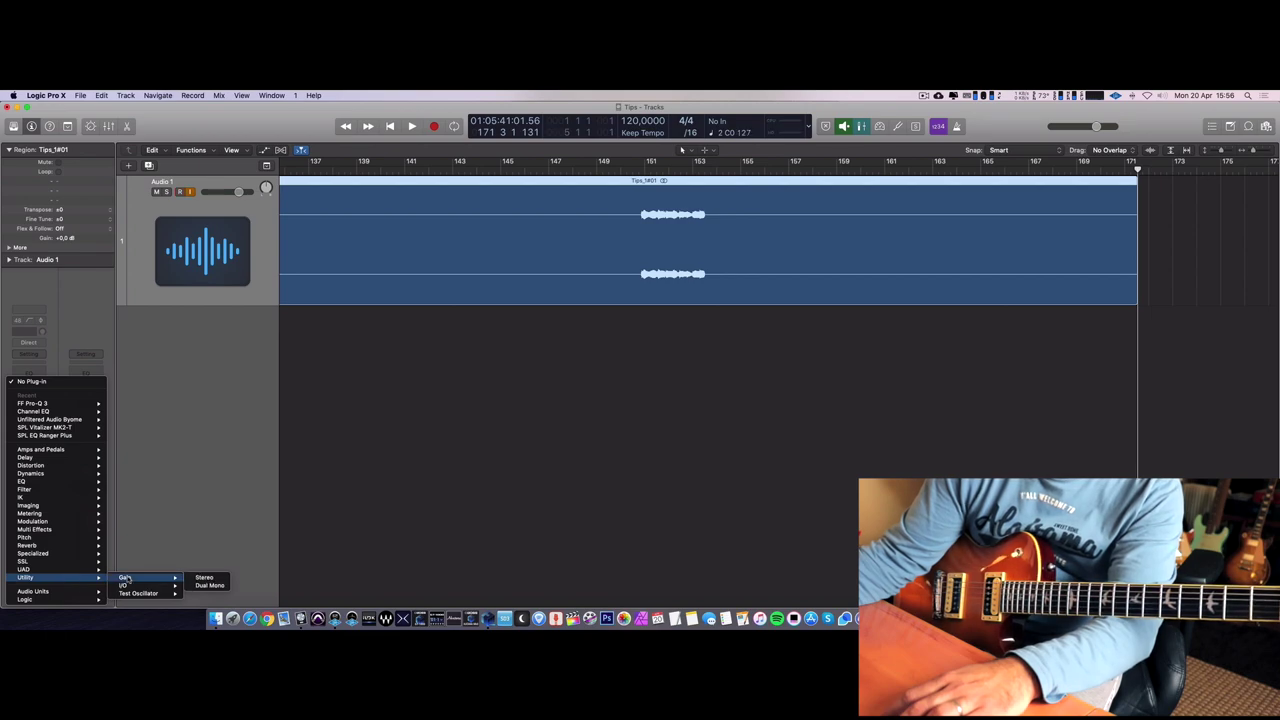
{"action": "left_click", "coordinate": [203, 578]}
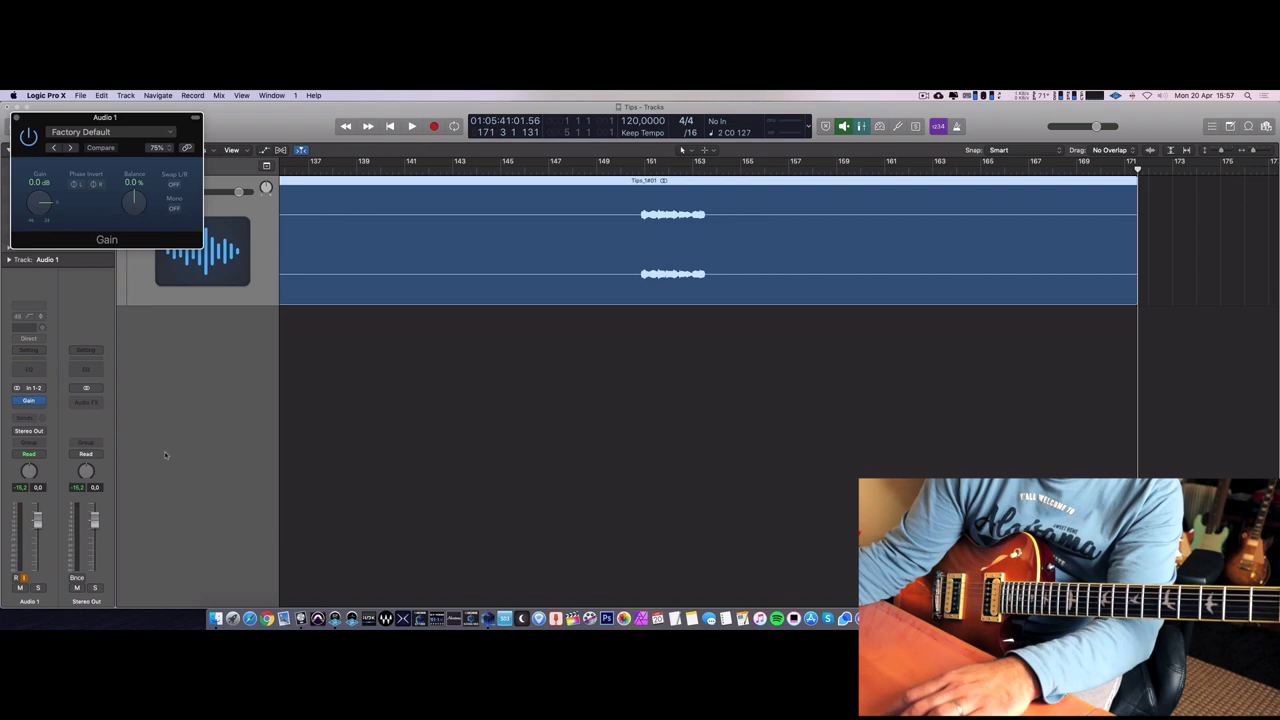
Set the Gain plug-in to +10 dB and place its enlarged window below the Audio 1 region.
{"action": "left_click_drag", "start_coordinate": [43, 206], "coordinate": [43, 203]}
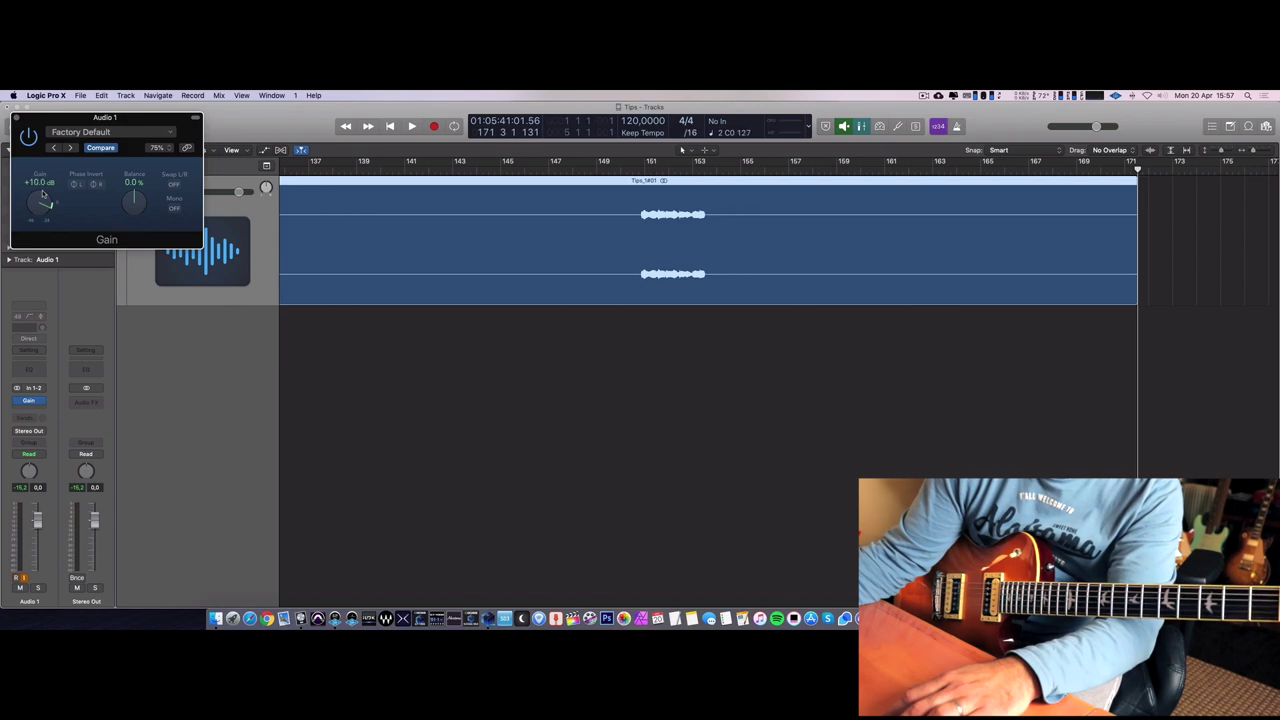
{"action": "left_click_drag", "start_coordinate": [197, 243], "coordinate": [288, 294]}
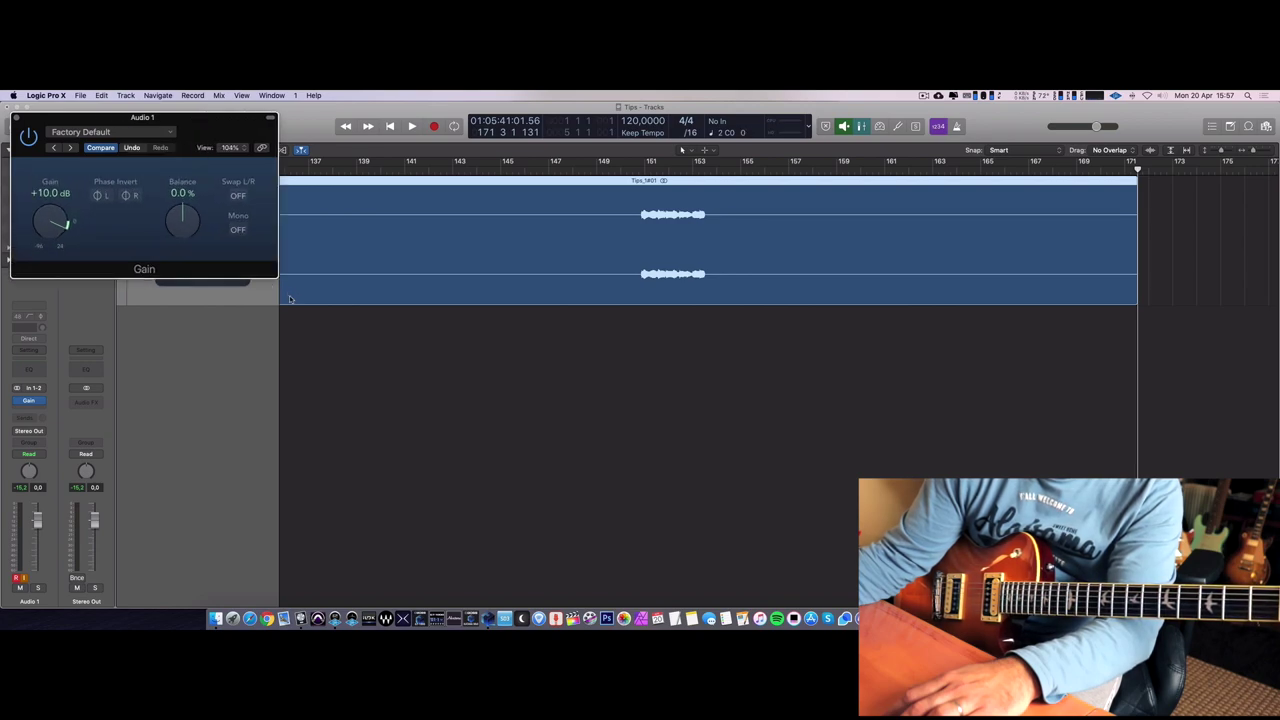
{"action": "left_click_drag", "start_coordinate": [204, 130], "coordinate": [541, 386]}
Arm the Audio 1 track, start a new recording and shift the Gain plug-in window slightly.
{"action": "left_click", "coordinate": [180, 191]}
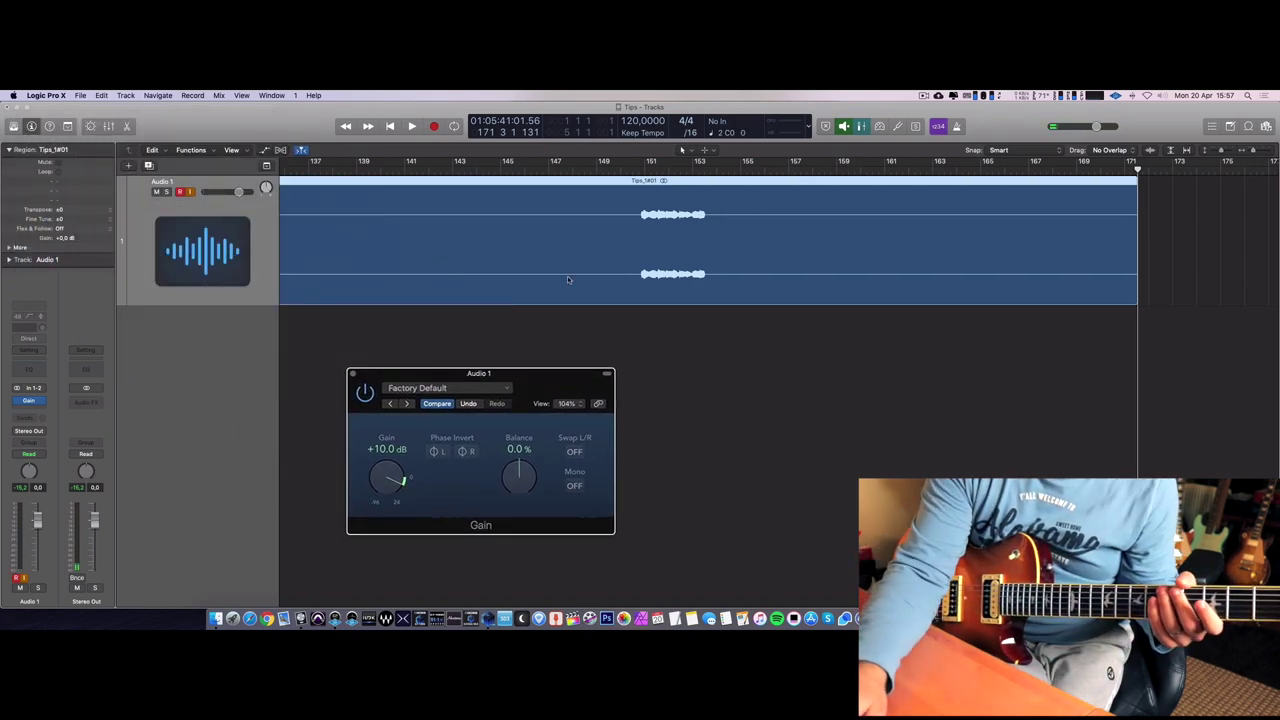
{"action": "key", "text": "r"}
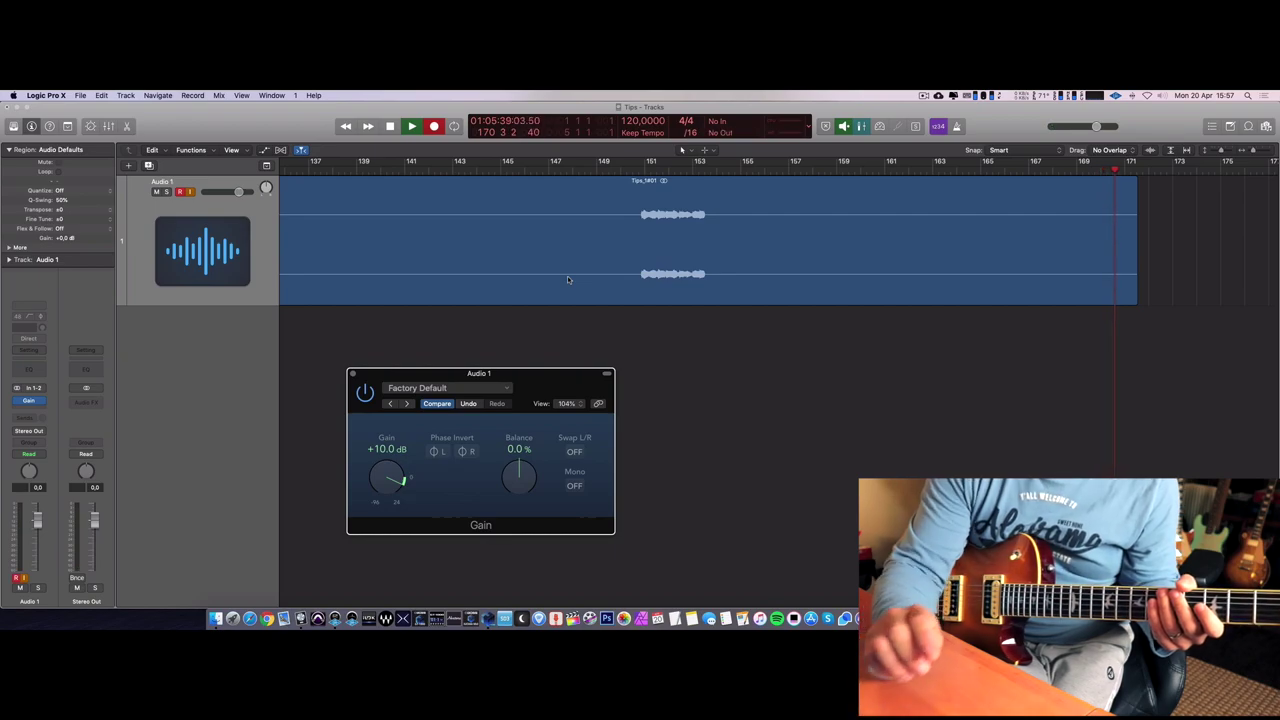
{"action": "left_click_drag", "start_coordinate": [504, 380], "coordinate": [501, 343]}
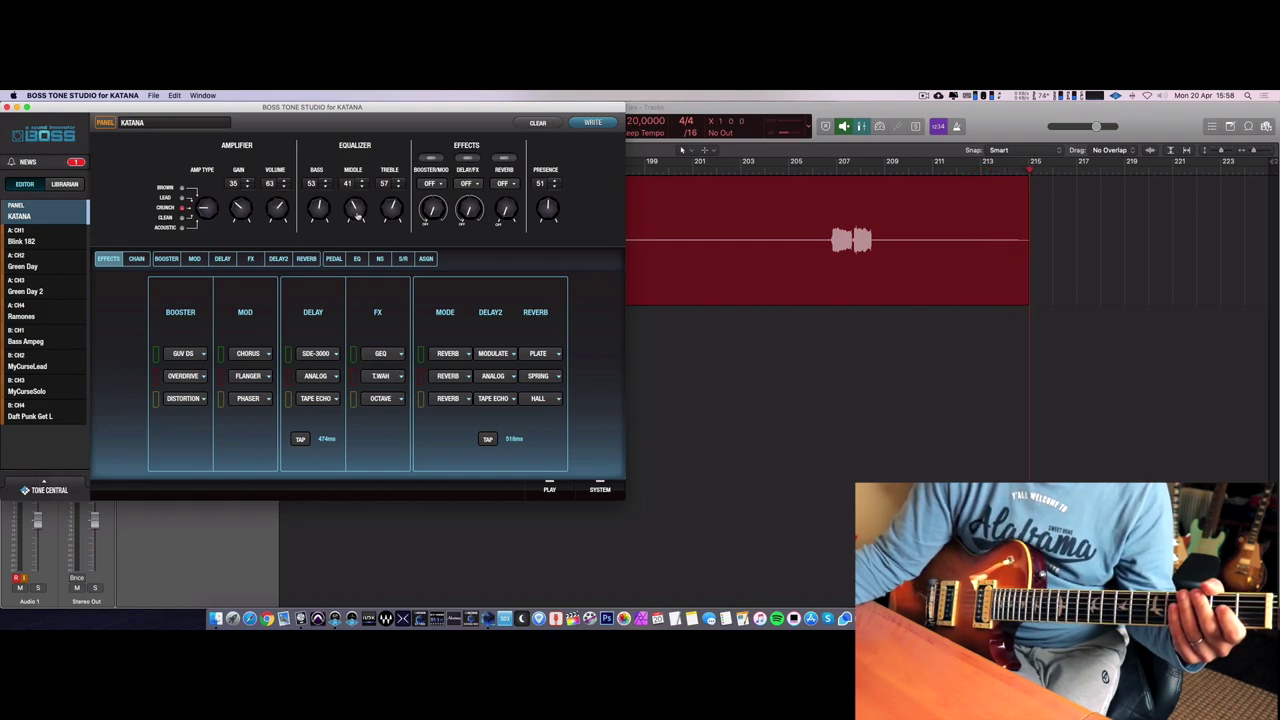
In BOSS Tone Studio, set the equalizer to bass 37, middle 40 and treble 45, and raise reverb to 19.
{"action": "left_click_drag", "start_coordinate": [389, 208], "coordinate": [320, 222]}
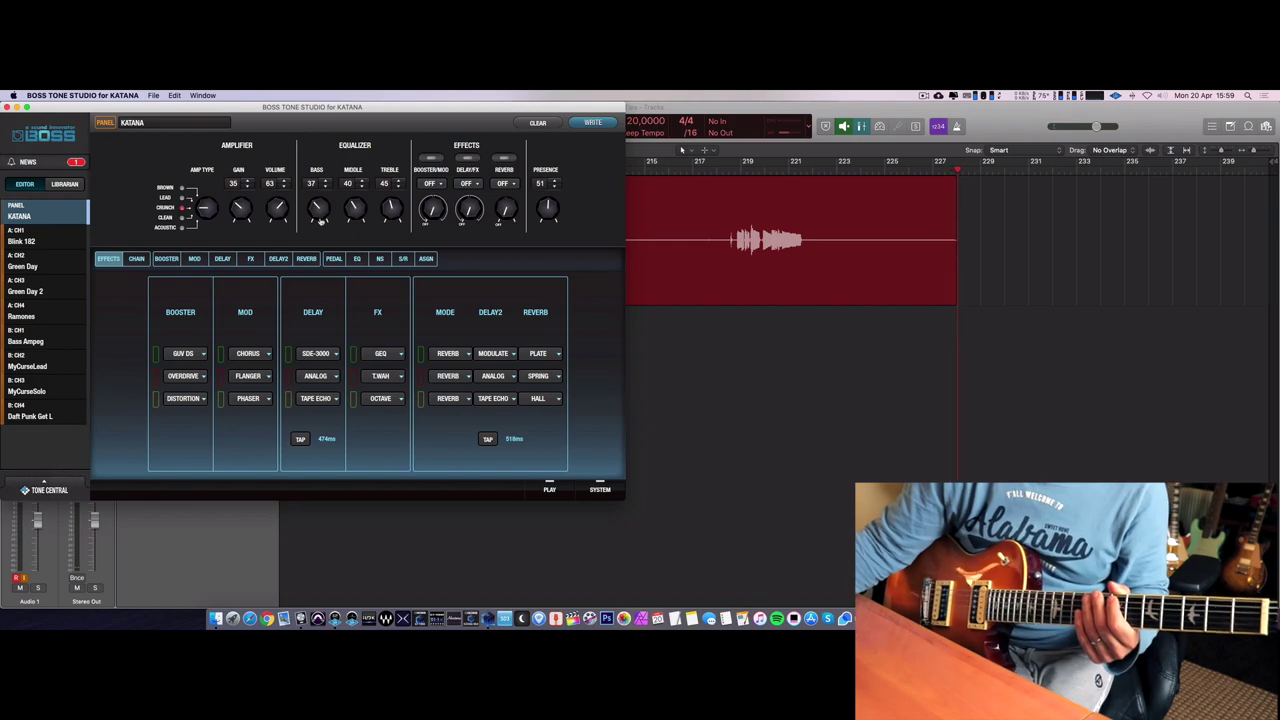
{"action": "left_click_drag", "start_coordinate": [469, 211], "coordinate": [503, 202]}
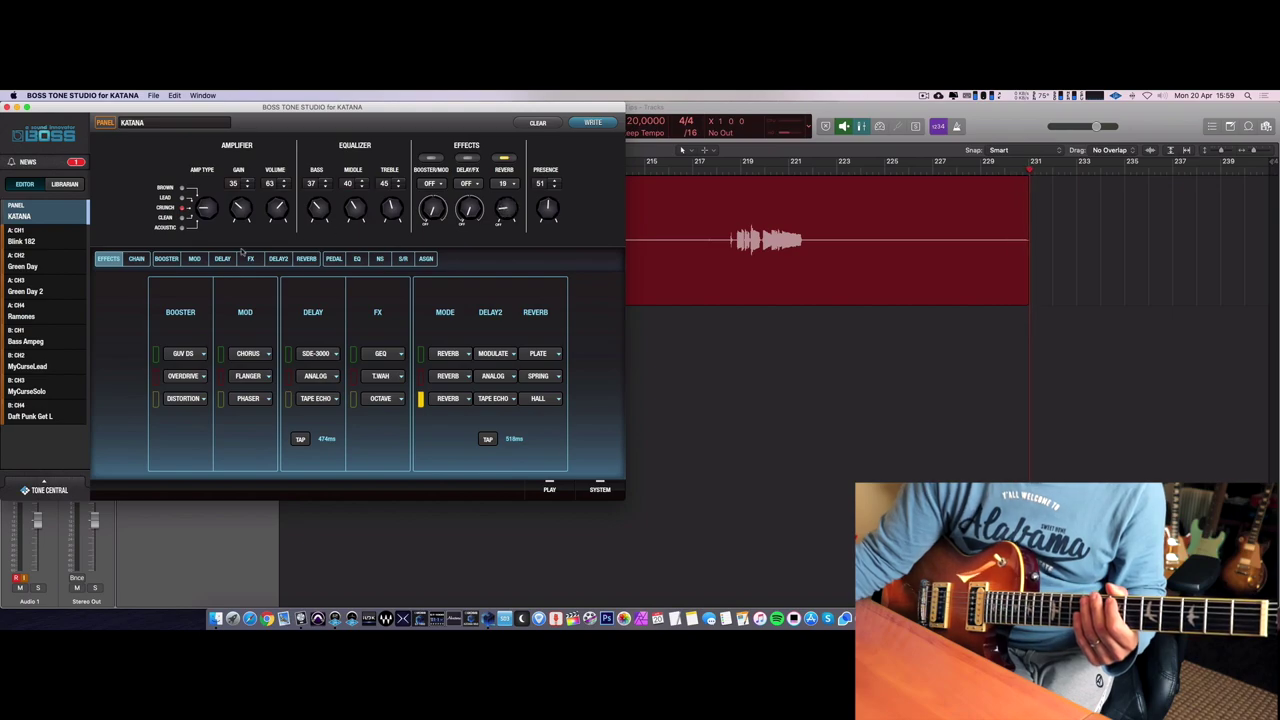
Change the reverb type to Room with the reverb level at 23 and the high cut at 3.15 kHz.
{"action": "left_click", "coordinate": [306, 259]}
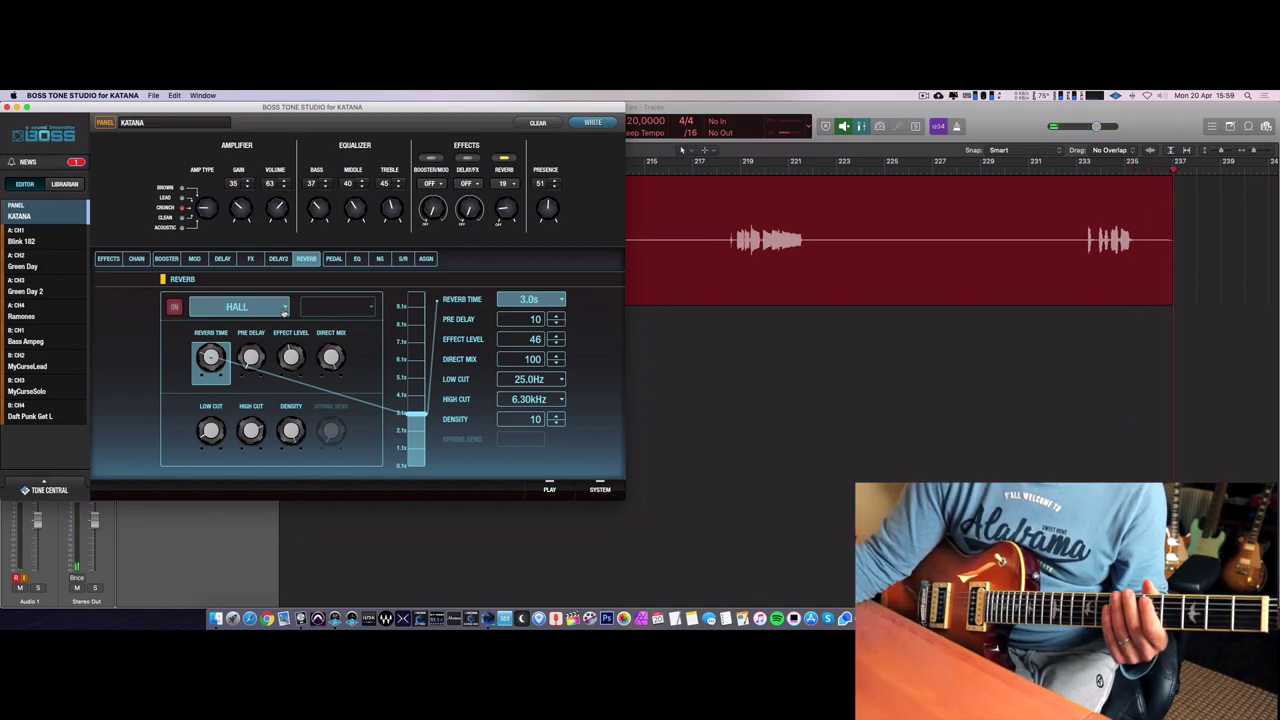
{"action": "left_click", "coordinate": [284, 311]}
{"action": "left_click", "coordinate": [264, 337]}
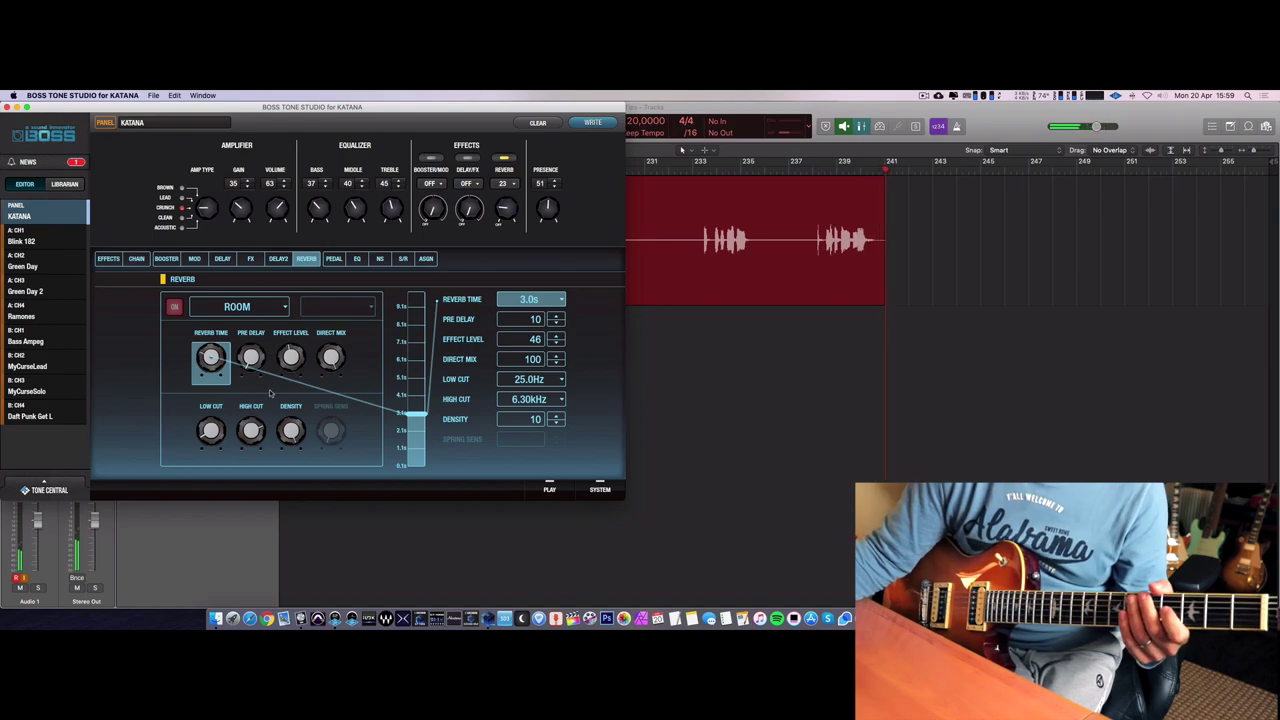
{"action": "left_click_drag", "start_coordinate": [251, 430], "coordinate": [252, 428]}
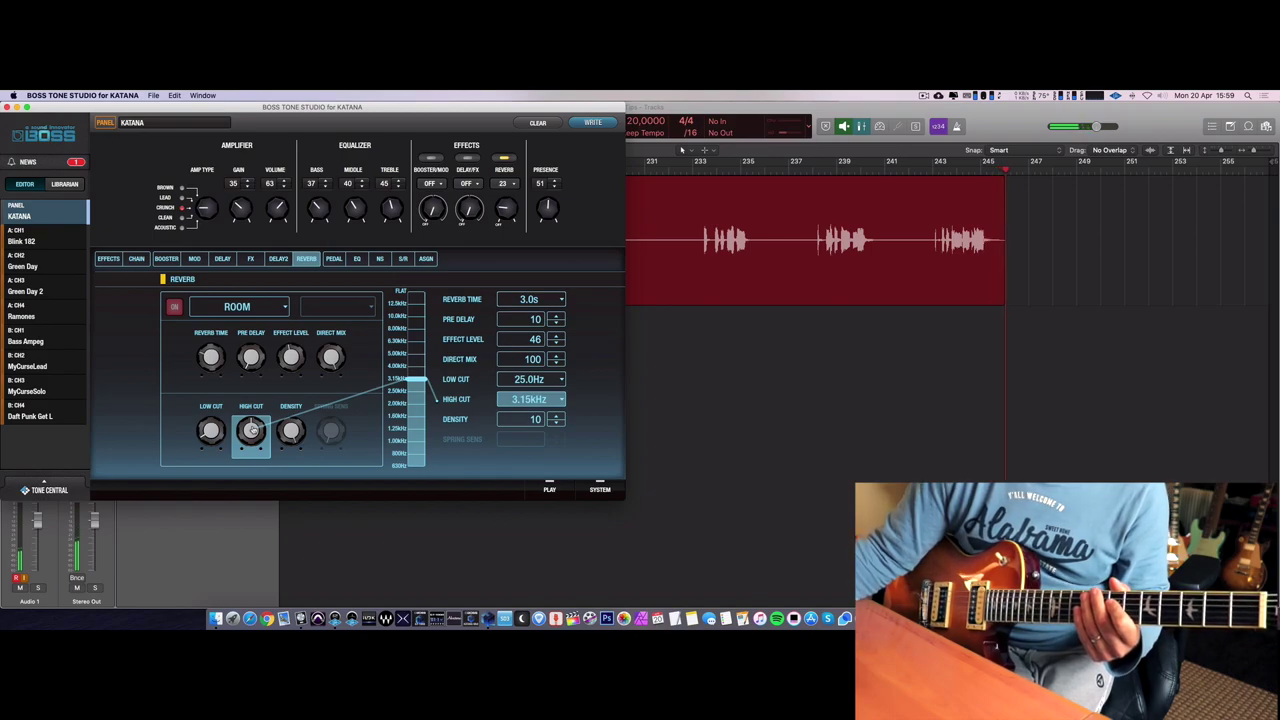
Set the Room reverb's effect level to 50 and its reverb time to 2.0 s.
{"action": "left_click_drag", "start_coordinate": [291, 358], "coordinate": [293, 357]}
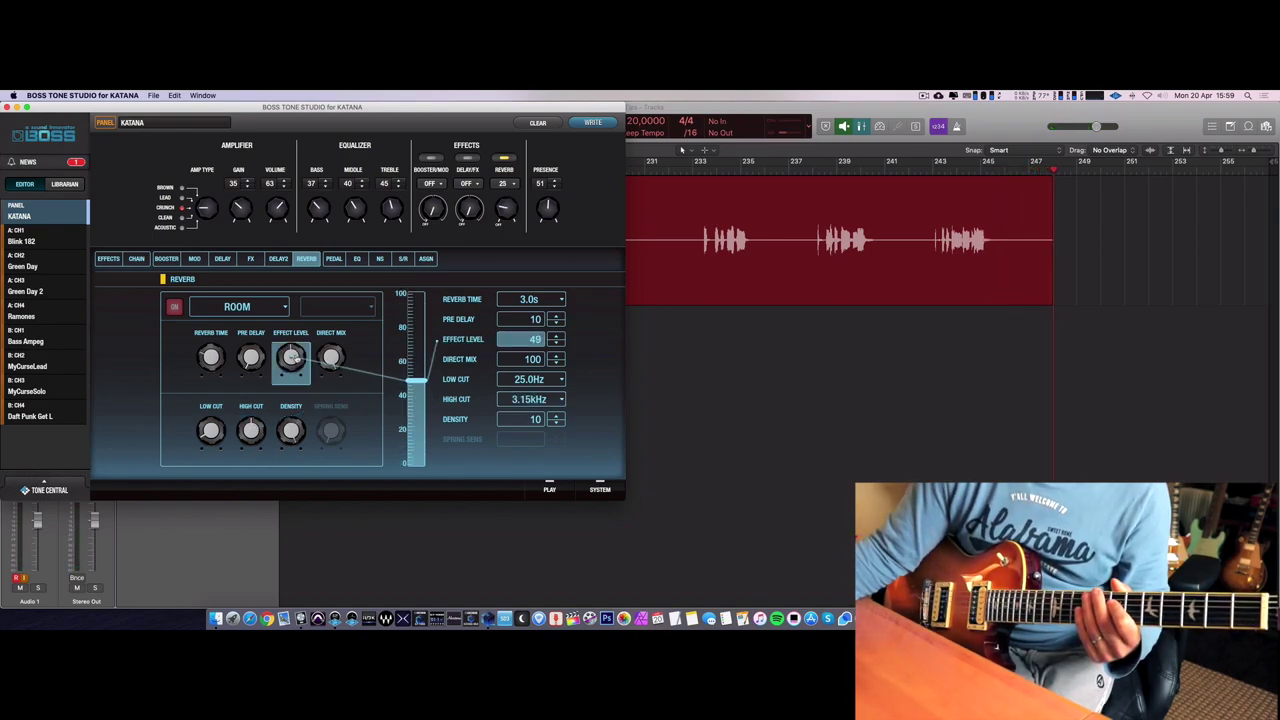
{"action": "left_click_drag", "start_coordinate": [291, 358], "coordinate": [292, 357]}
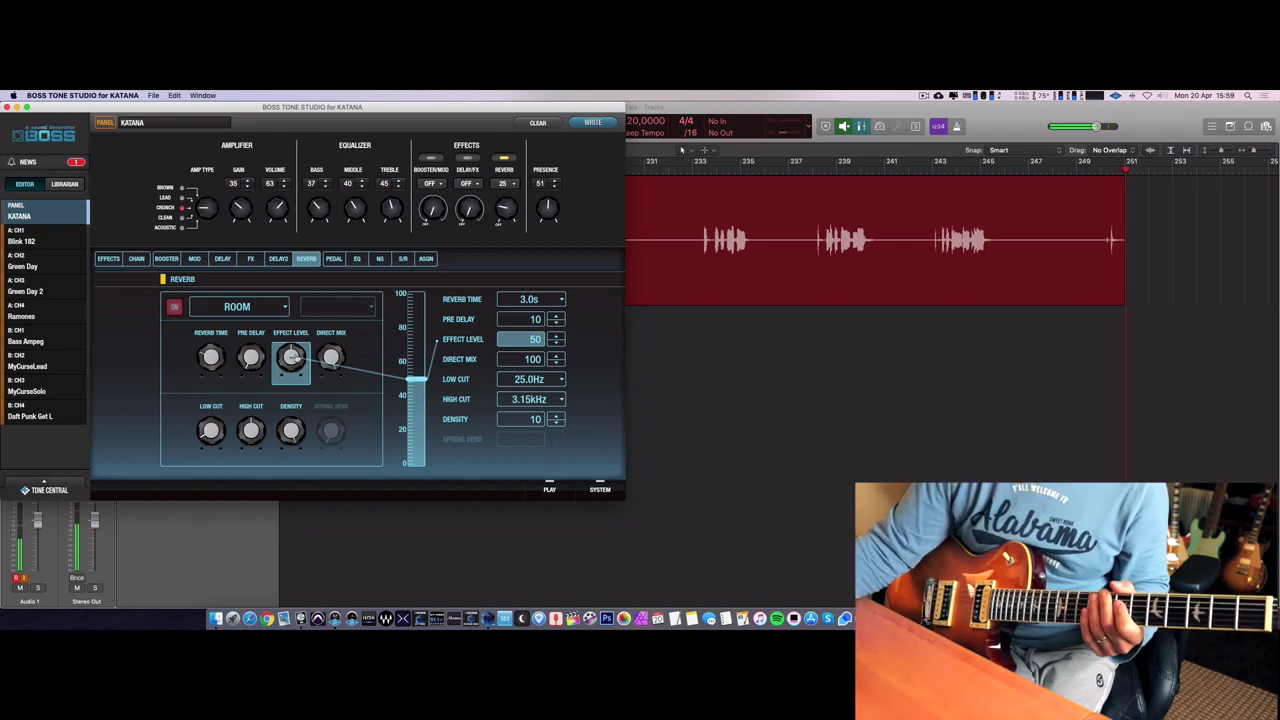
{"action": "scroll", "coordinate": [210, 357], "scroll_direction": "down", "scroll_amount": 7}
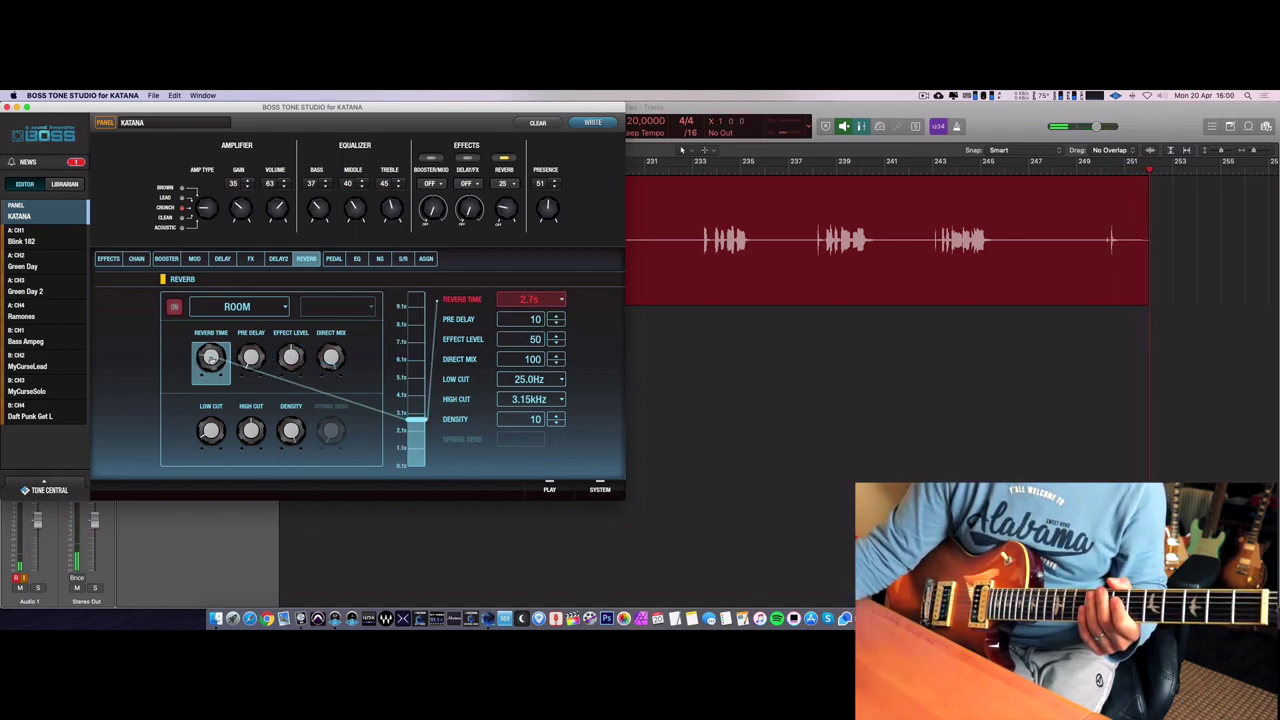
{"action": "scroll", "coordinate": [210, 357], "scroll_direction": "down", "scroll_amount": 3}
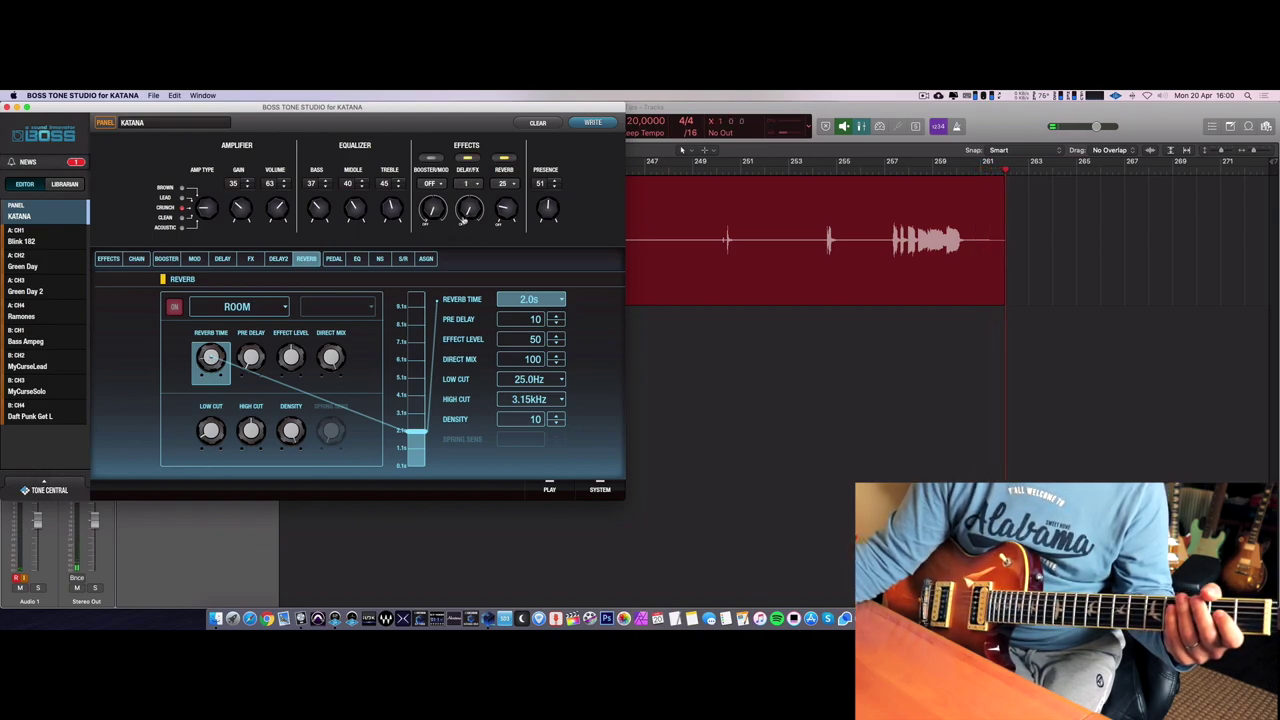
Turn the Delay/FX level up to 17 and open the delay settings.
{"action": "scroll", "coordinate": [463, 221], "scroll_direction": "up", "scroll_amount": 1}
{"action": "left_click", "coordinate": [222, 259]}
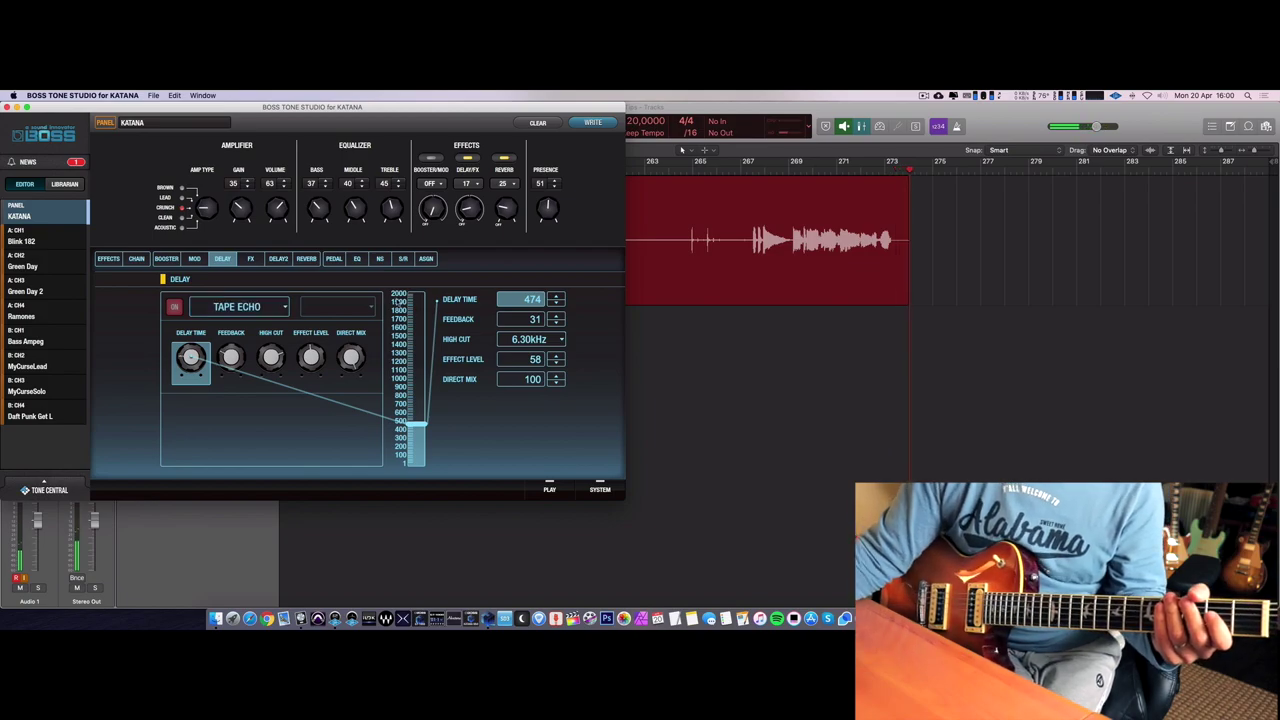
Switch on the parametric EQ and set its low, low-mid and high-mid gains to 0.
{"action": "left_click", "coordinate": [358, 259]}
{"action": "left_click", "coordinate": [174, 307]}
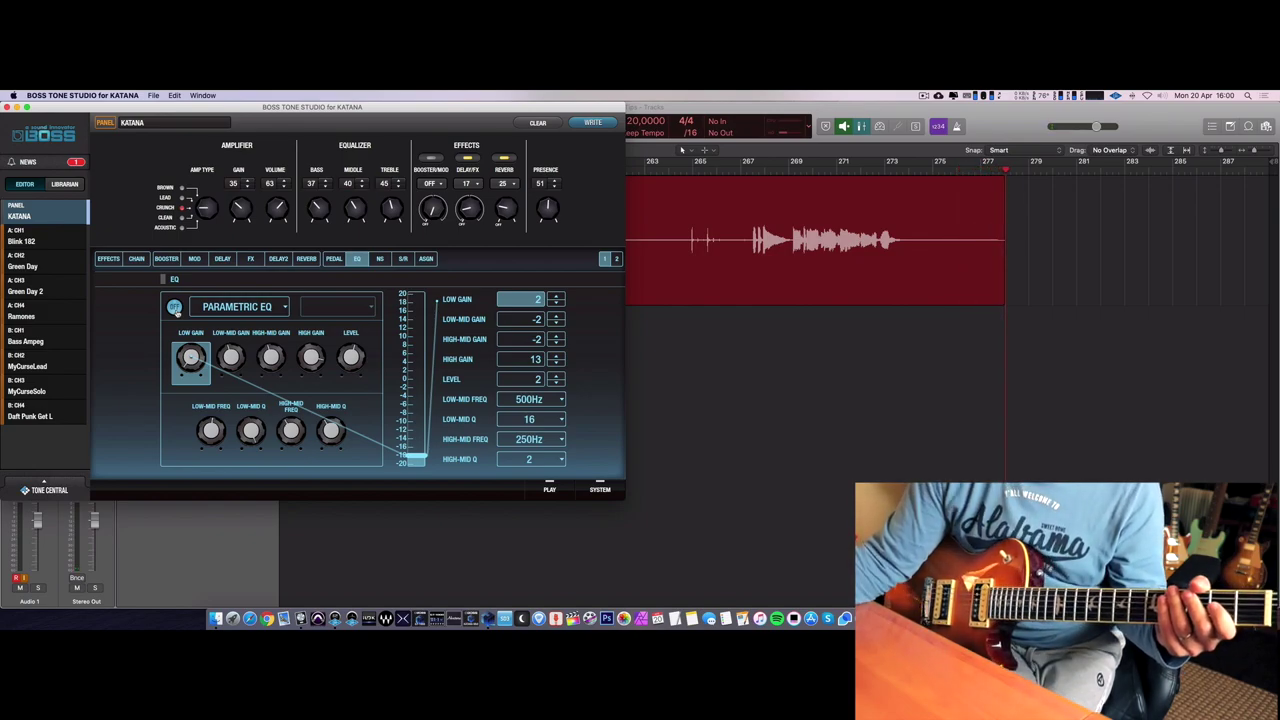
{"action": "left_click", "coordinate": [174, 308]}
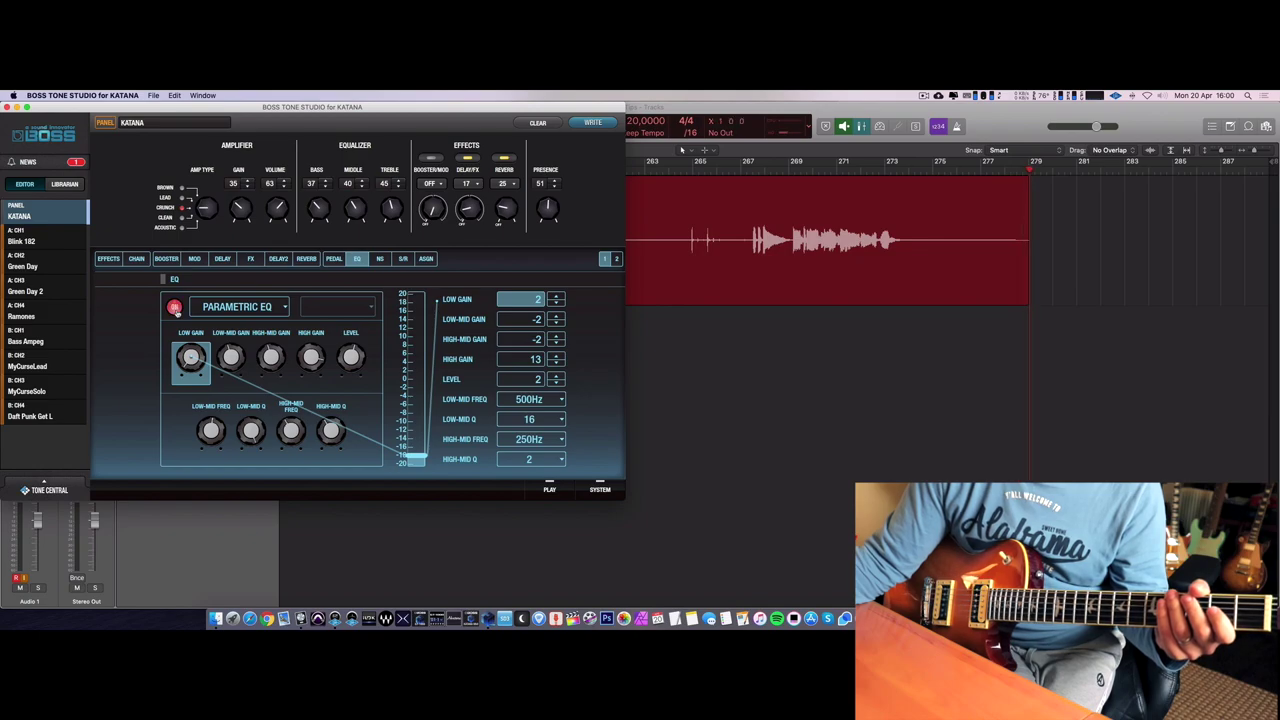
{"action": "left_click_drag", "start_coordinate": [203, 354], "coordinate": [231, 342]}
{"action": "left_click", "coordinate": [231, 347]}
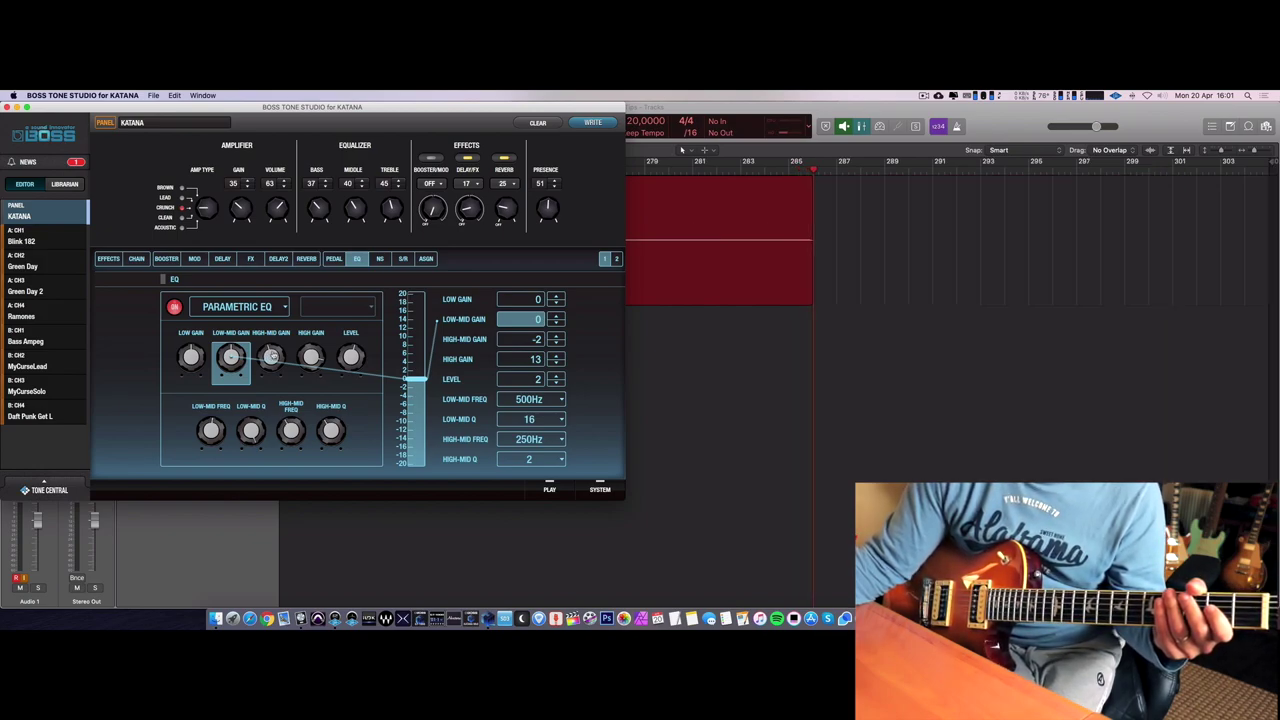
{"action": "left_click_drag", "start_coordinate": [271, 356], "coordinate": [271, 357]}
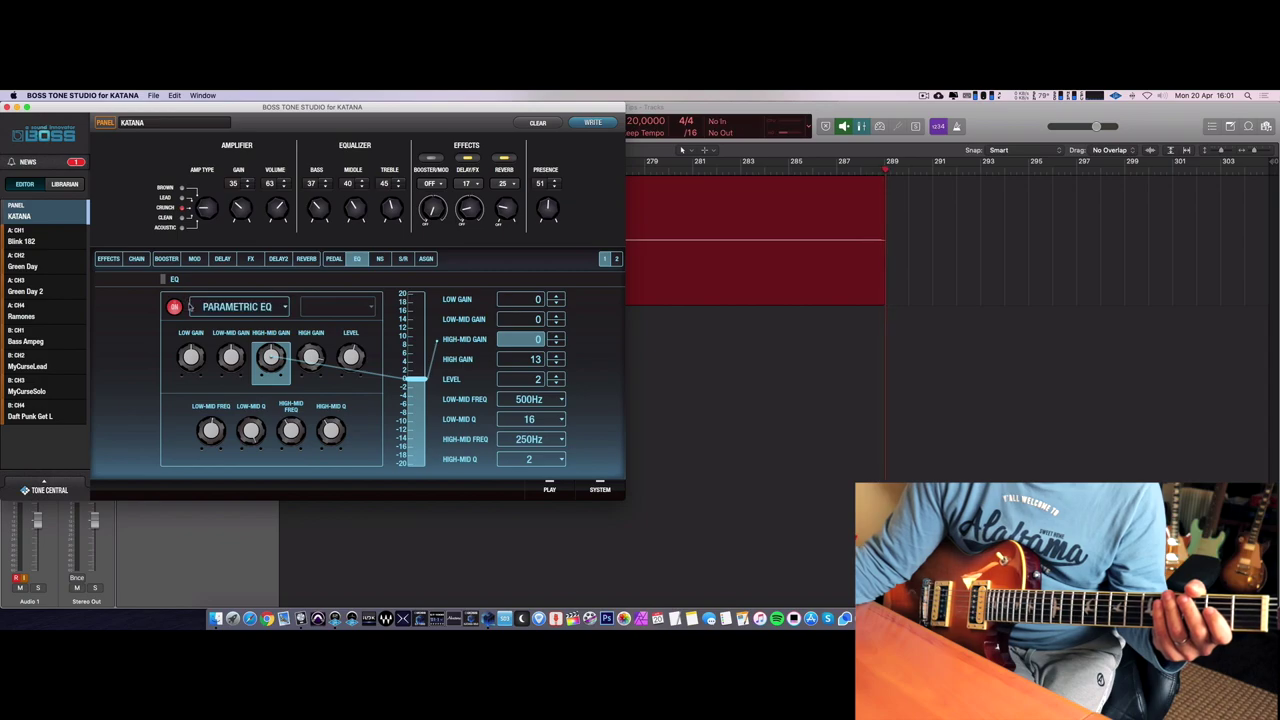
Set the parametric EQ's high gain and level to 0 and open its low-cut and high-cut settings.
{"action": "left_click", "coordinate": [379, 260]}
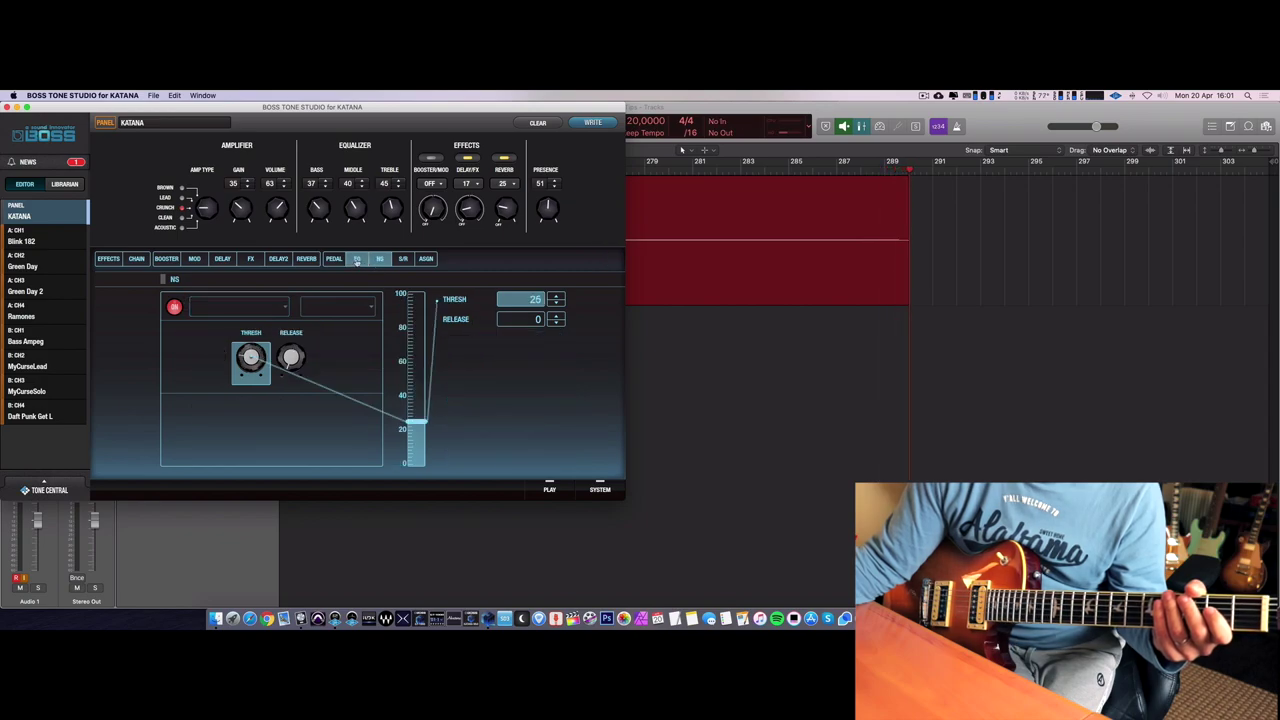
{"action": "left_click", "coordinate": [357, 260]}
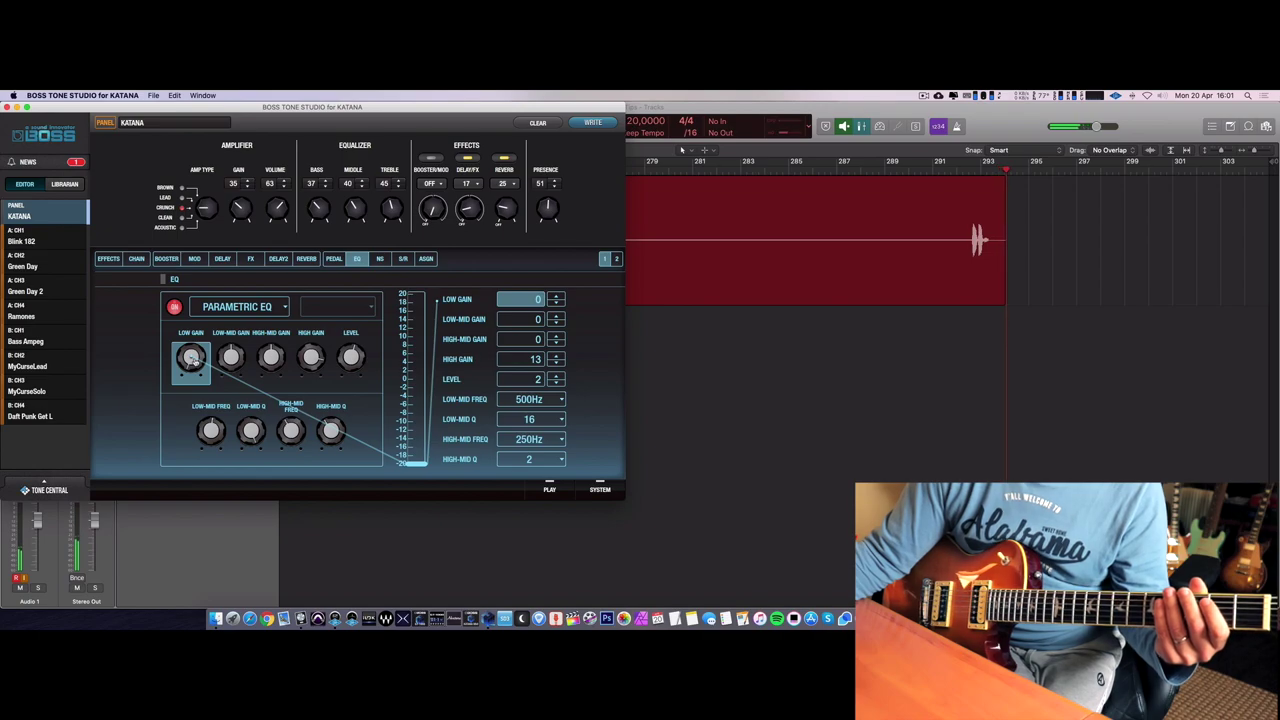
{"action": "key", "text": "Return"}
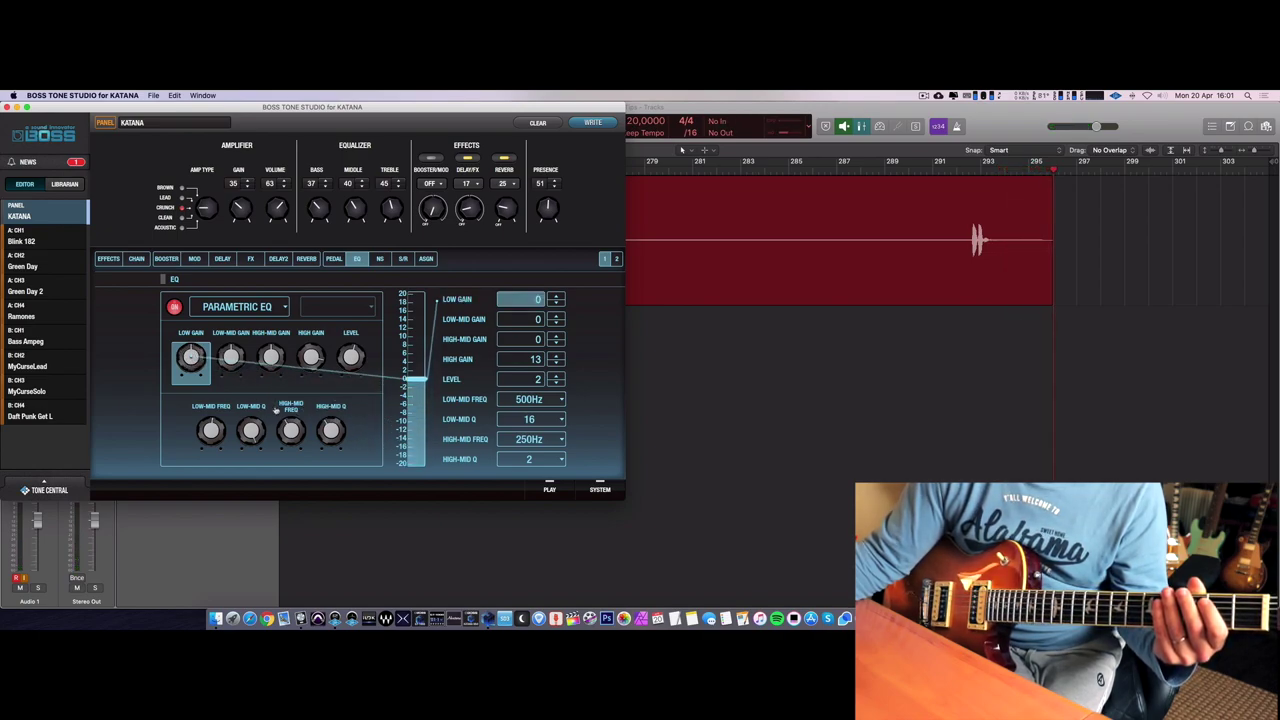
{"action": "left_click_drag", "start_coordinate": [320, 362], "coordinate": [352, 354]}
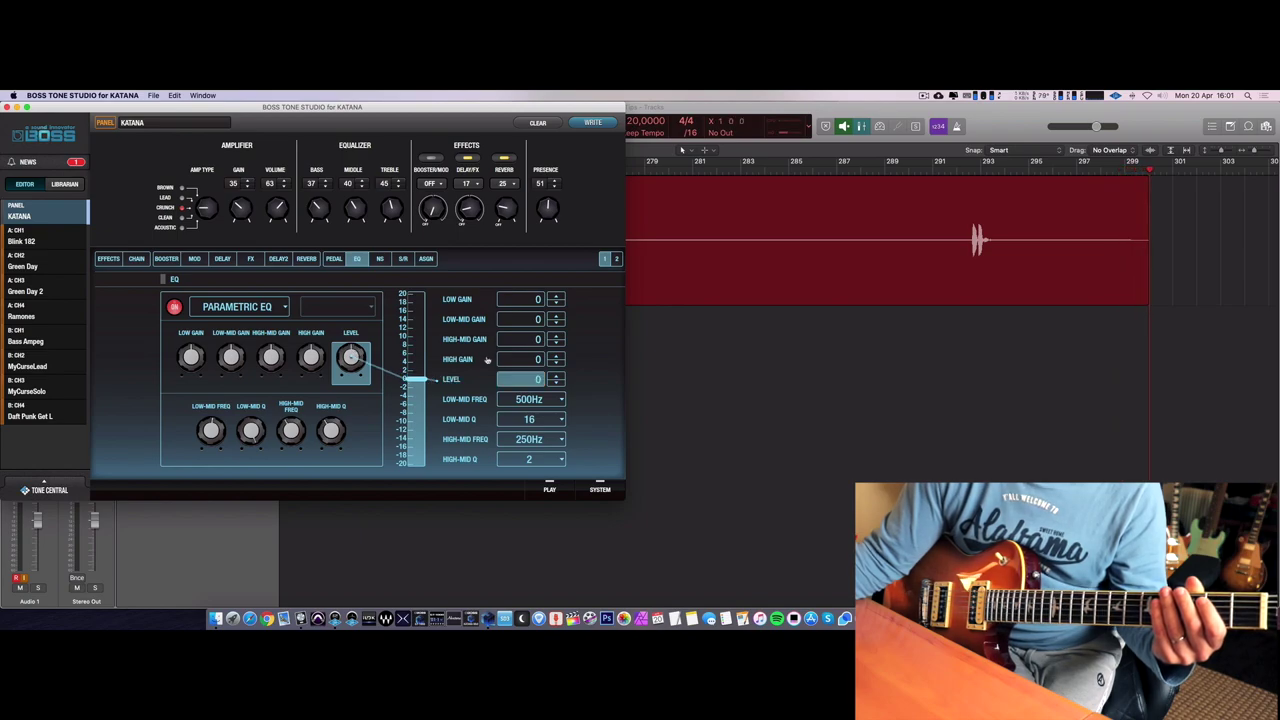
{"action": "left_click", "coordinate": [616, 259]}
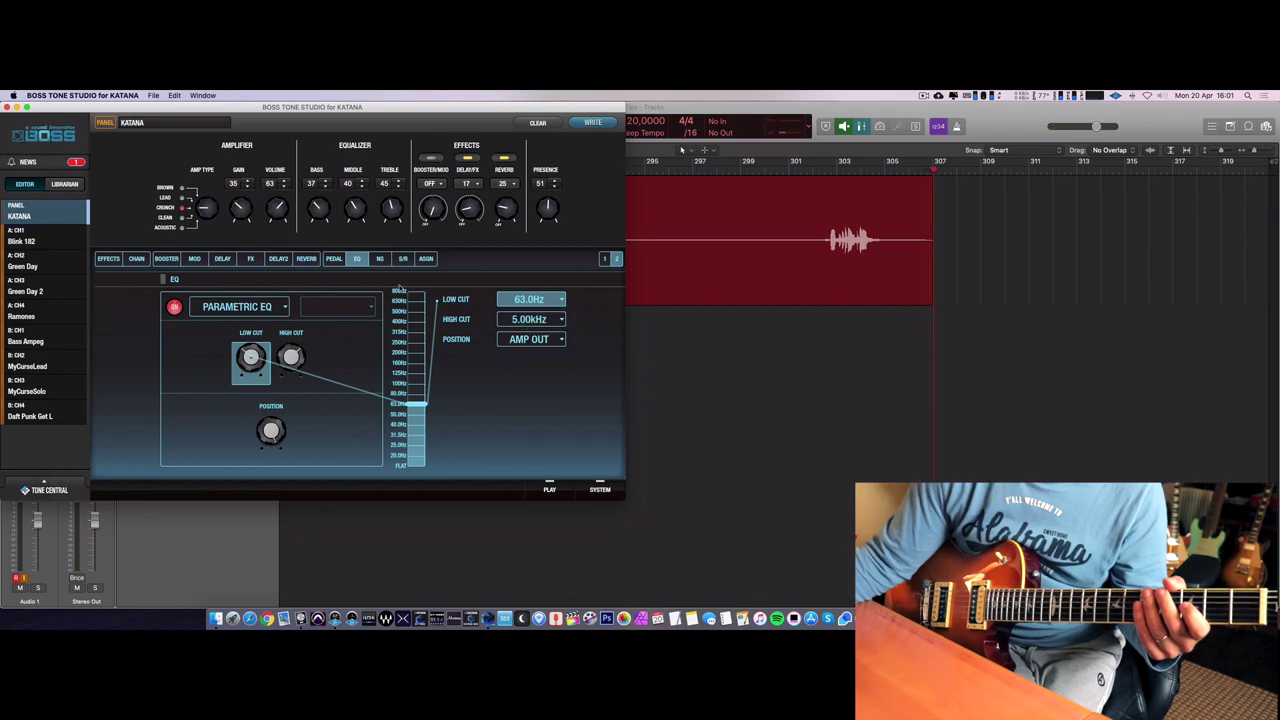
Try the Stereo delay type and change the delay to Pan.
{"action": "left_click", "coordinate": [222, 258]}
{"action": "left_click", "coordinate": [258, 308]}
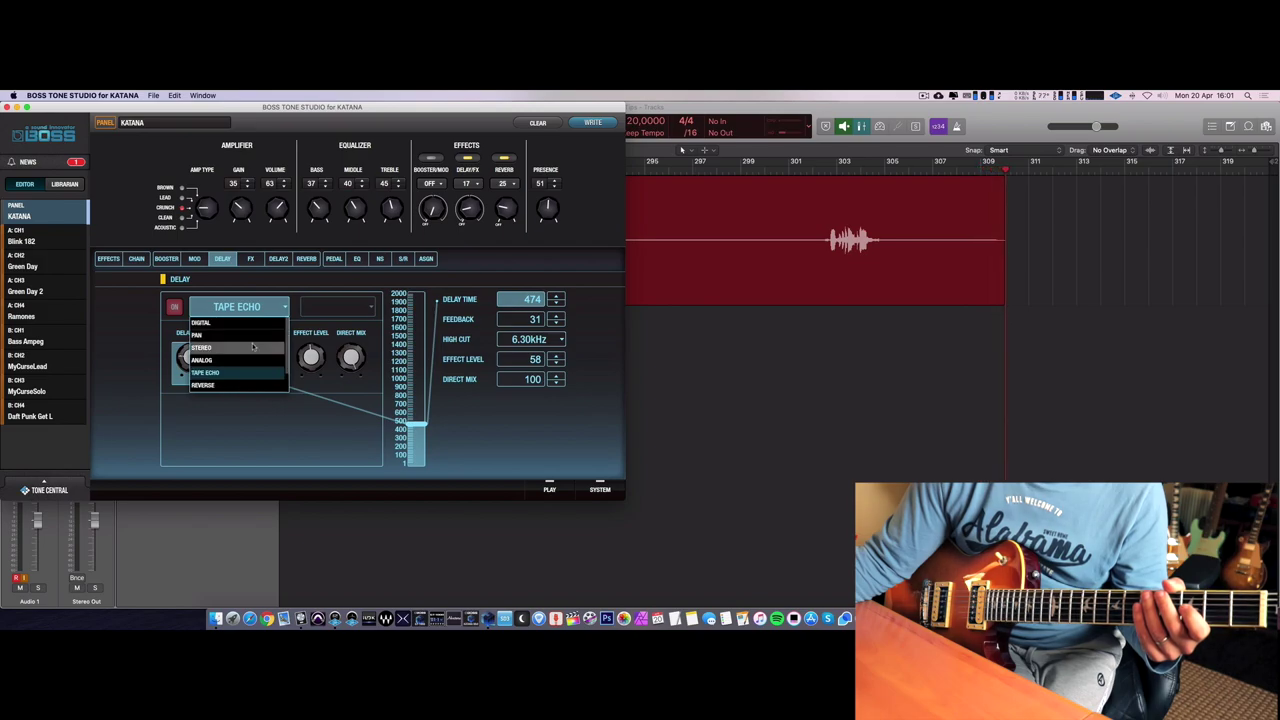
{"action": "left_click", "coordinate": [245, 322]}
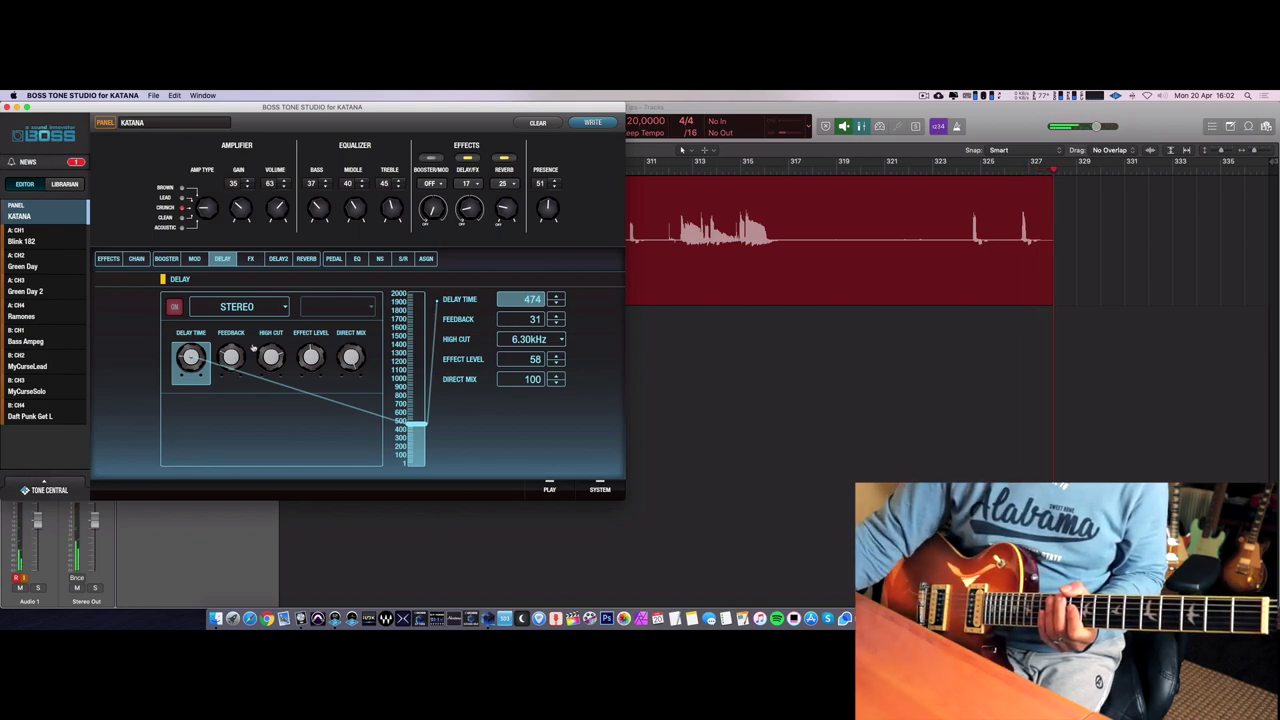
{"action": "left_click", "coordinate": [272, 310]}
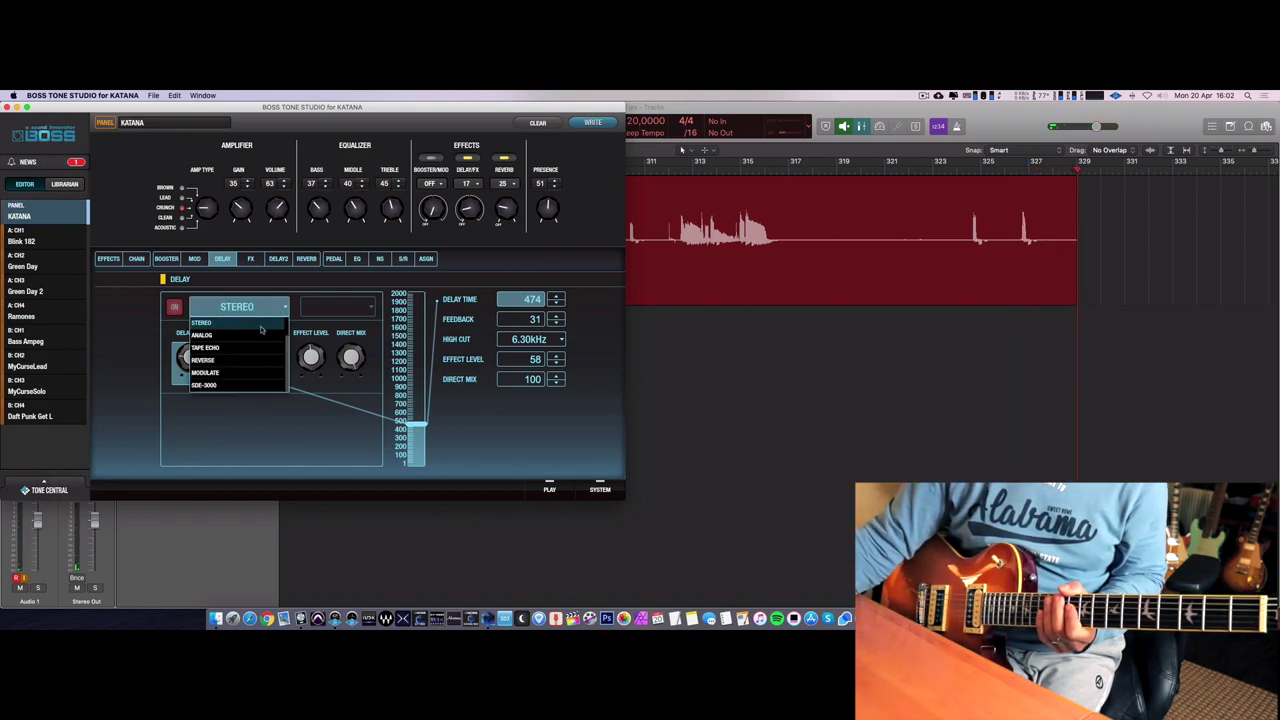
{"action": "left_click", "coordinate": [260, 335]}
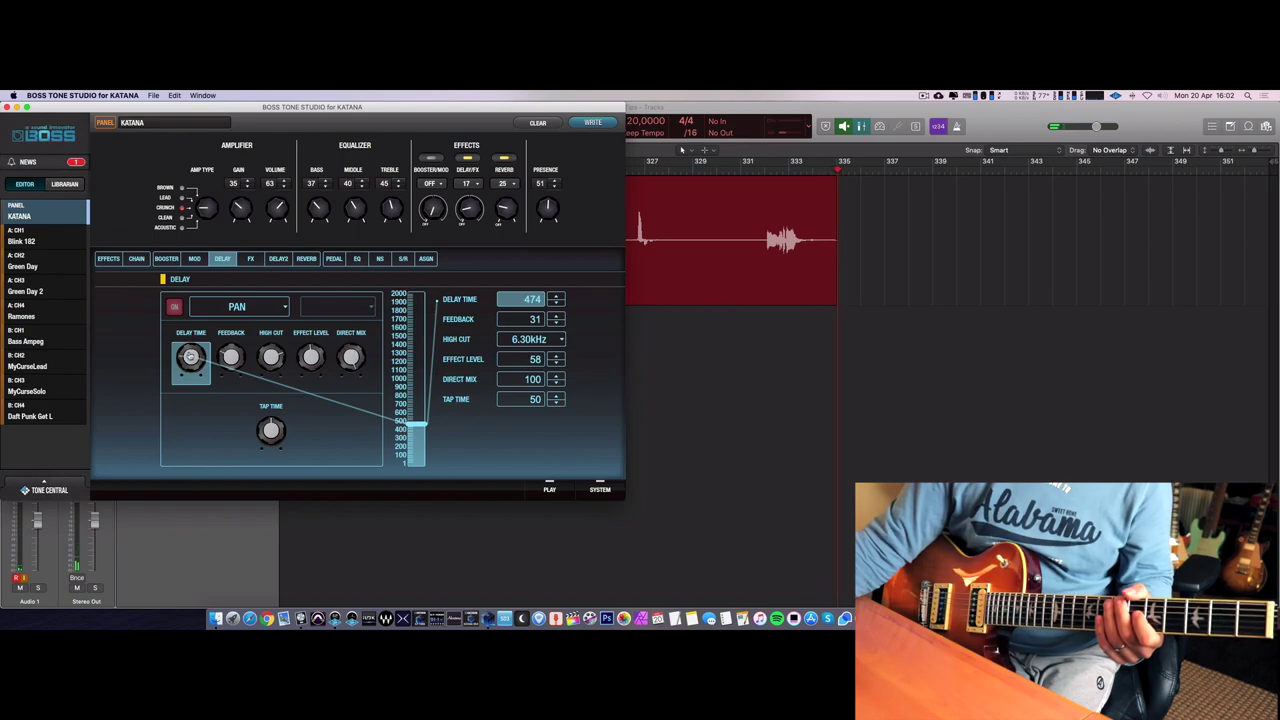
Set the Pan delay's time to 514, effect level to 48 and high cut to 4.00 kHz, and lower the amplifier gain to 25.
{"action": "scroll", "coordinate": [190, 357], "scroll_direction": "up", "scroll_amount": 4}
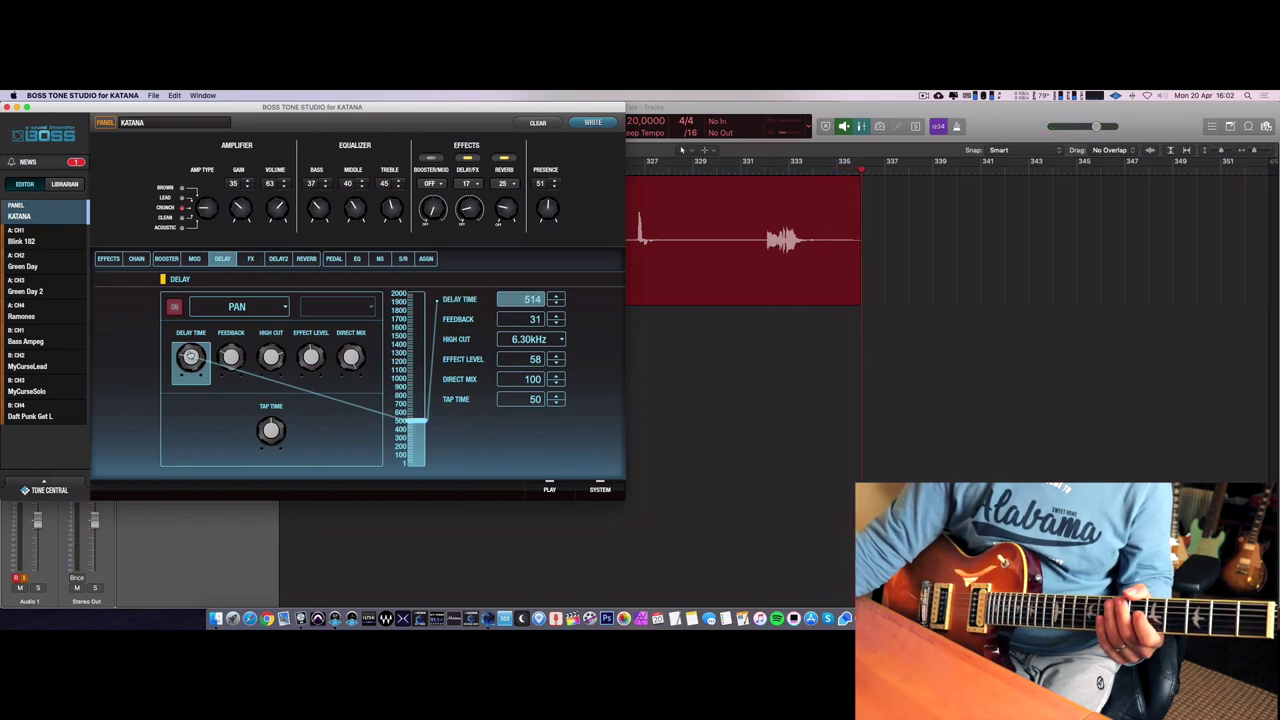
{"action": "scroll", "coordinate": [311, 357], "scroll_direction": "down", "scroll_amount": 10}
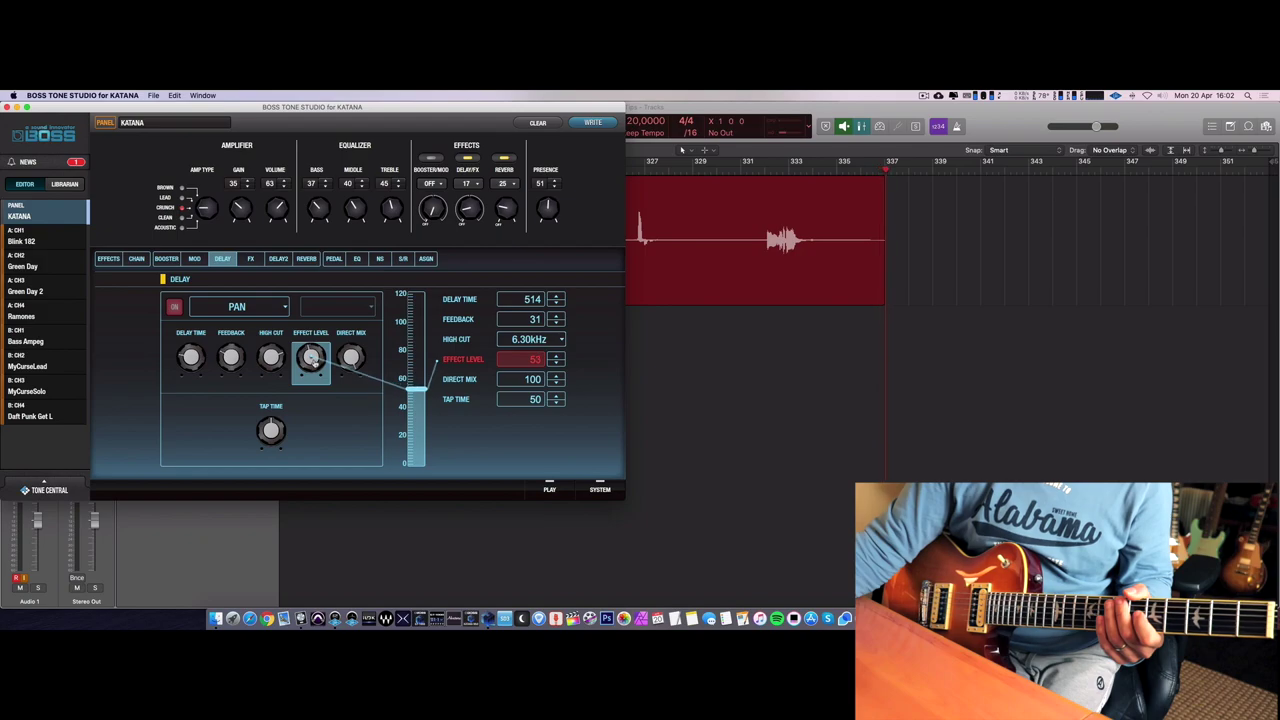
{"action": "scroll", "coordinate": [269, 356], "scroll_direction": "down", "scroll_amount": 2}
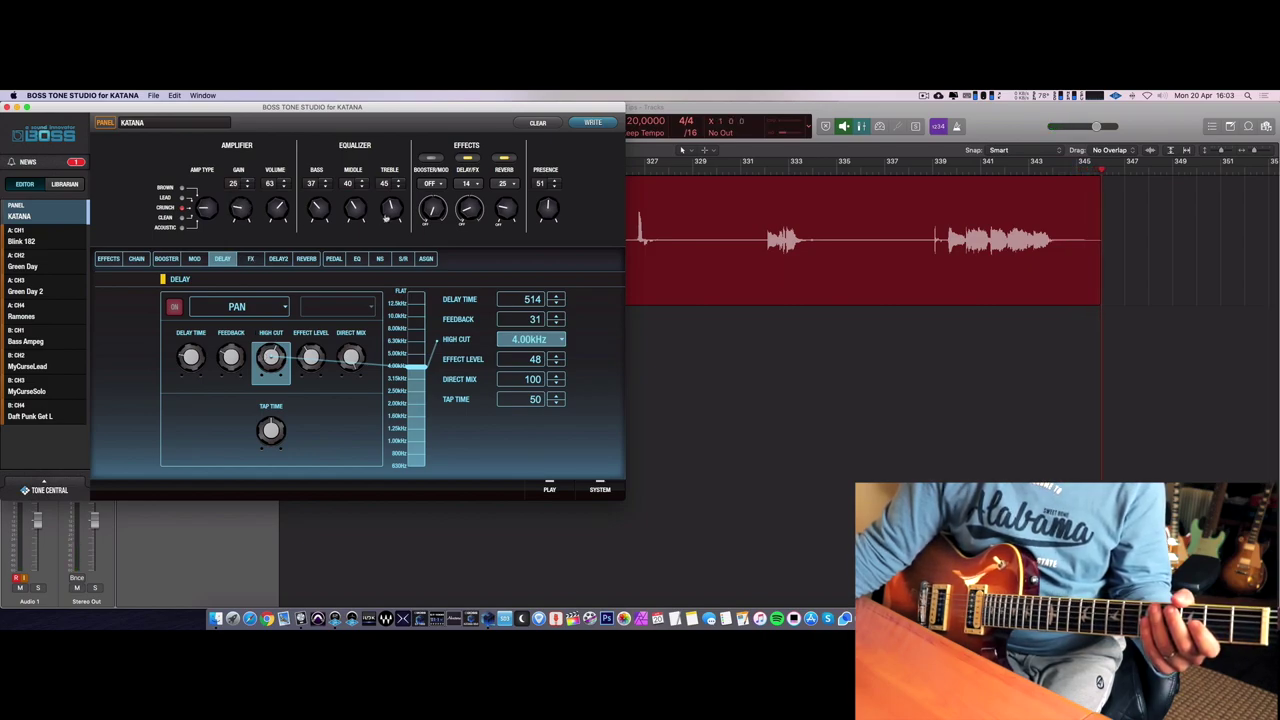
Turn on the booster as a Clean Boost with drive 45, bottom -12 and effect level 59.
{"action": "left_click_drag", "start_coordinate": [434, 208], "coordinate": [434, 212]}
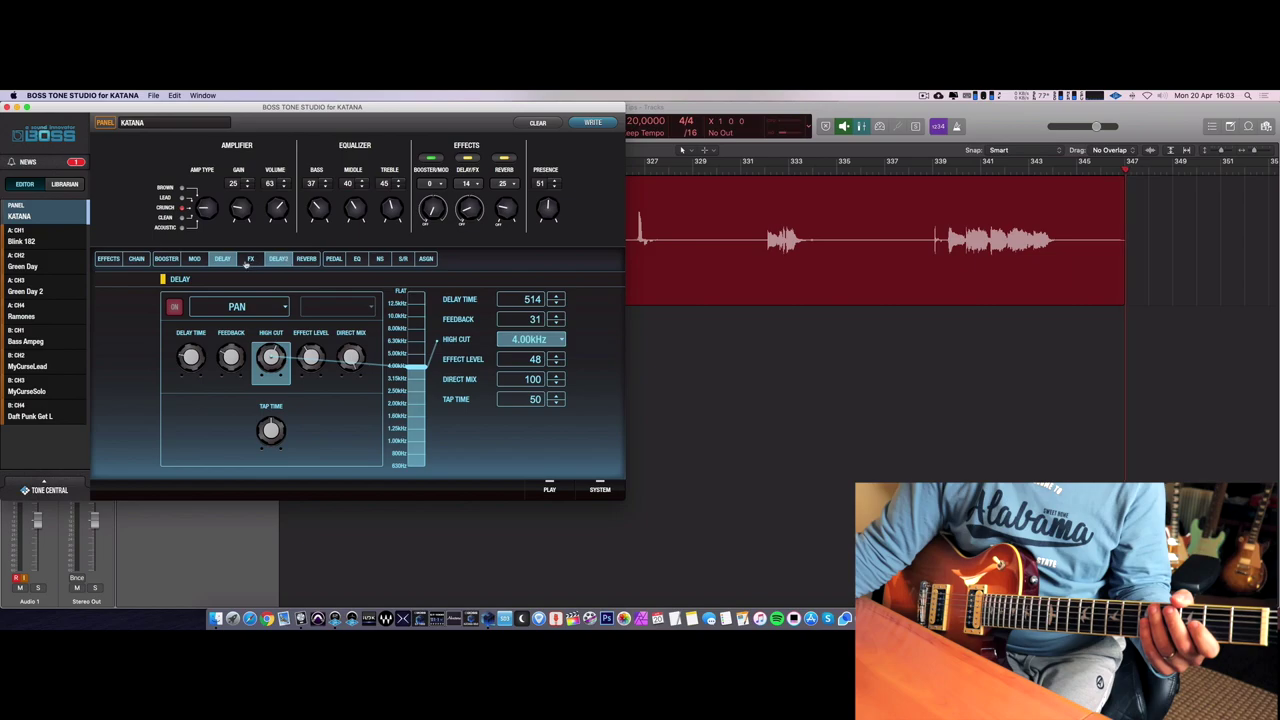
{"action": "left_click", "coordinate": [166, 258]}
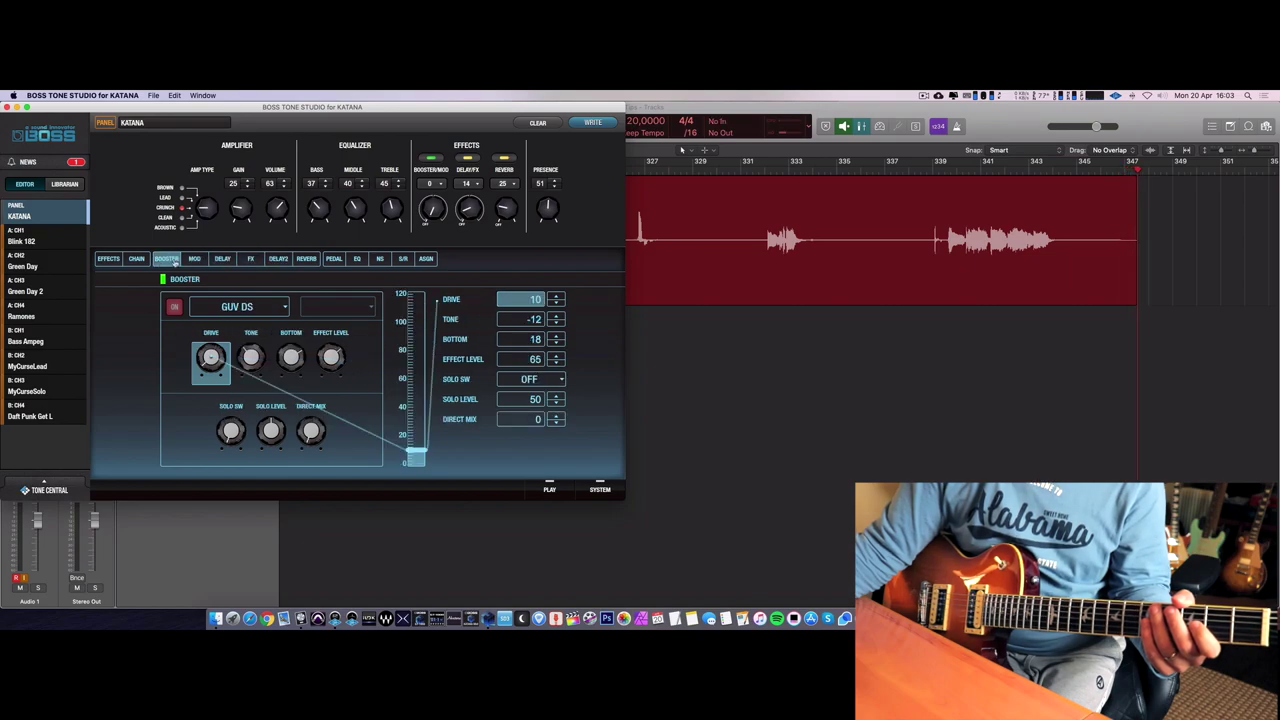
{"action": "left_click", "coordinate": [245, 306]}
{"action": "scroll", "coordinate": [251, 335], "scroll_direction": "up", "scroll_amount": 10}
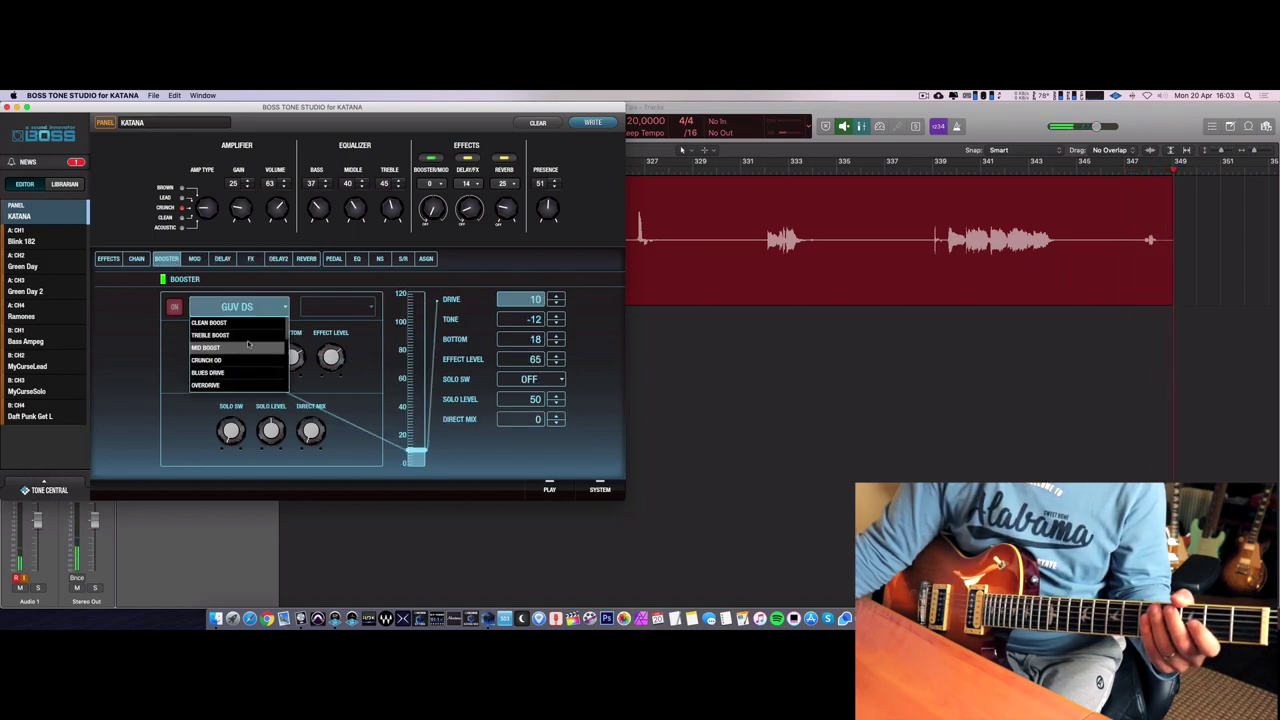
{"action": "left_click", "coordinate": [249, 323]}
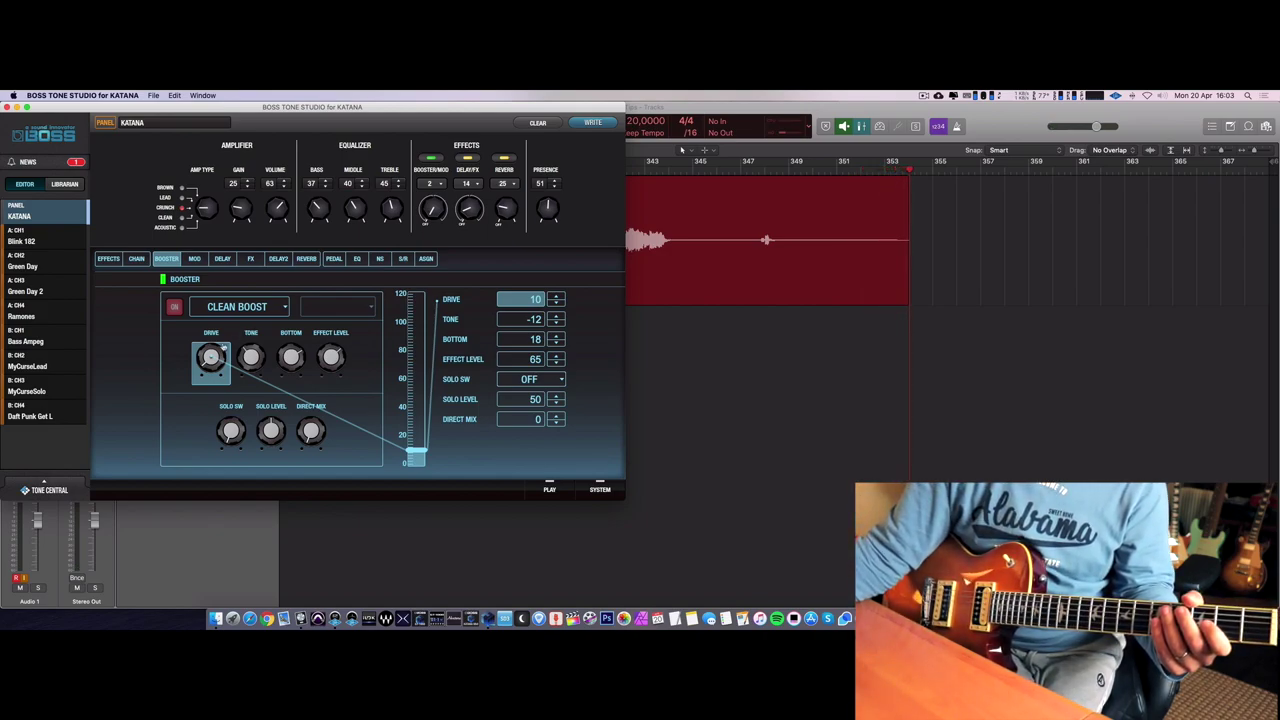
{"action": "left_click_drag", "start_coordinate": [211, 356], "coordinate": [213, 335]}
{"action": "left_click_drag", "start_coordinate": [331, 356], "coordinate": [295, 352]}
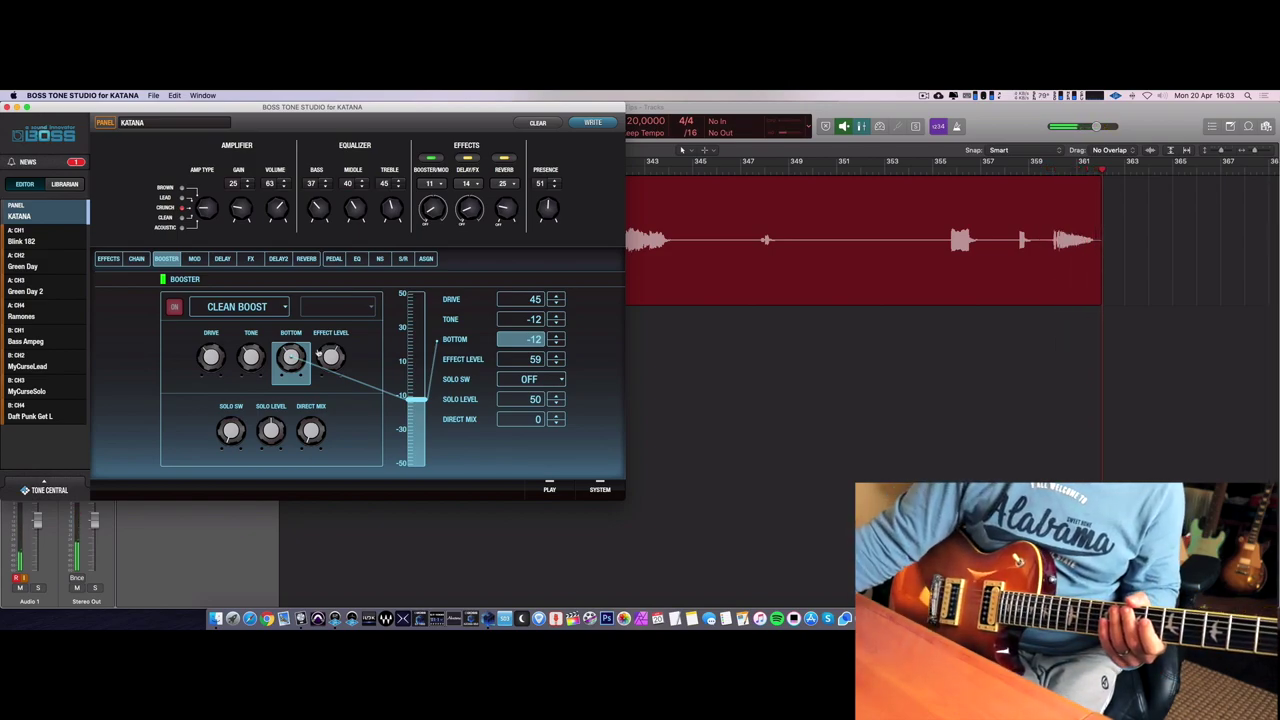
Lower the noise suppressor threshold to 10 and return to the booster settings.
{"action": "left_click", "coordinate": [379, 259]}
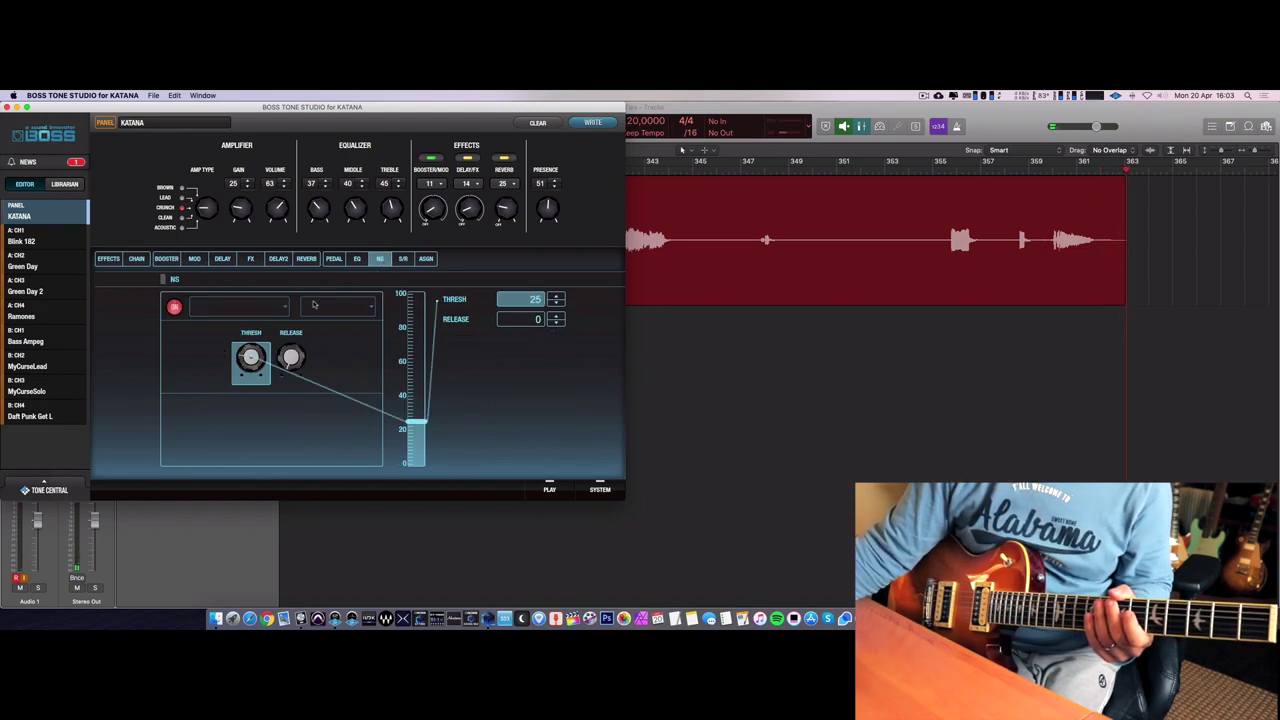
{"action": "scroll", "coordinate": [254, 358], "scroll_direction": "down", "scroll_amount": 10}
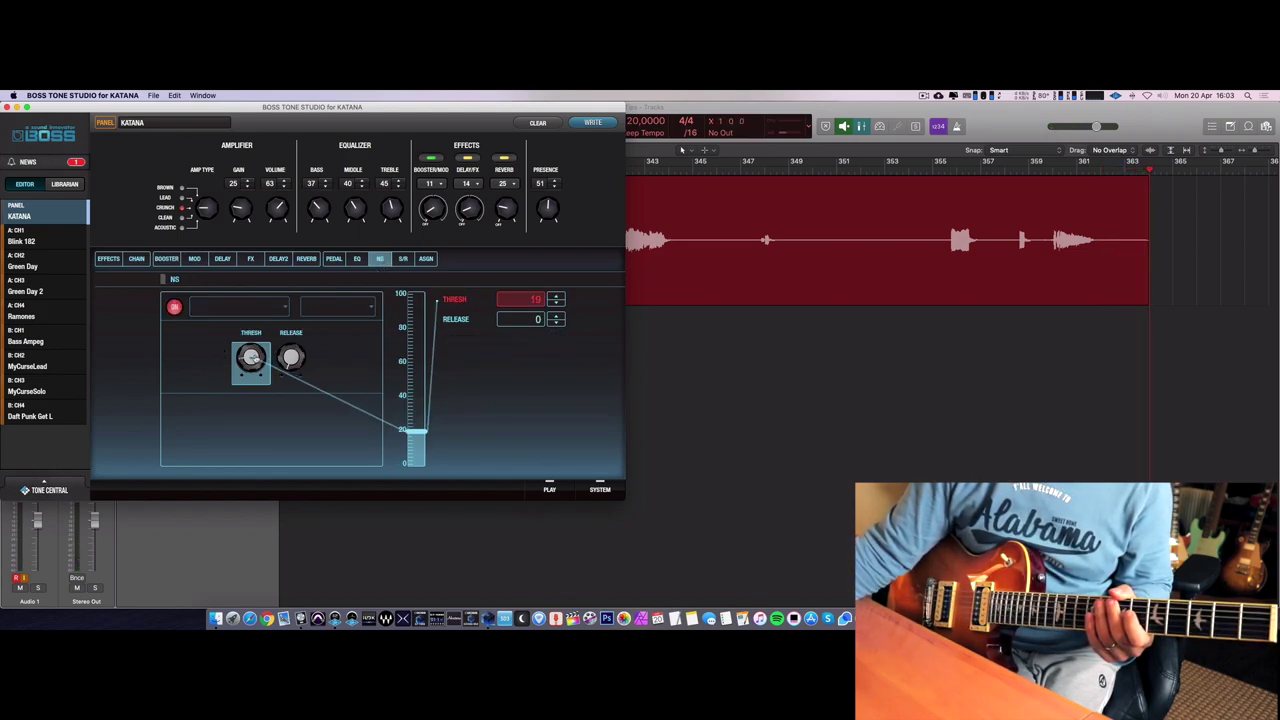
{"action": "scroll", "coordinate": [254, 358], "scroll_direction": "down", "scroll_amount": 4}
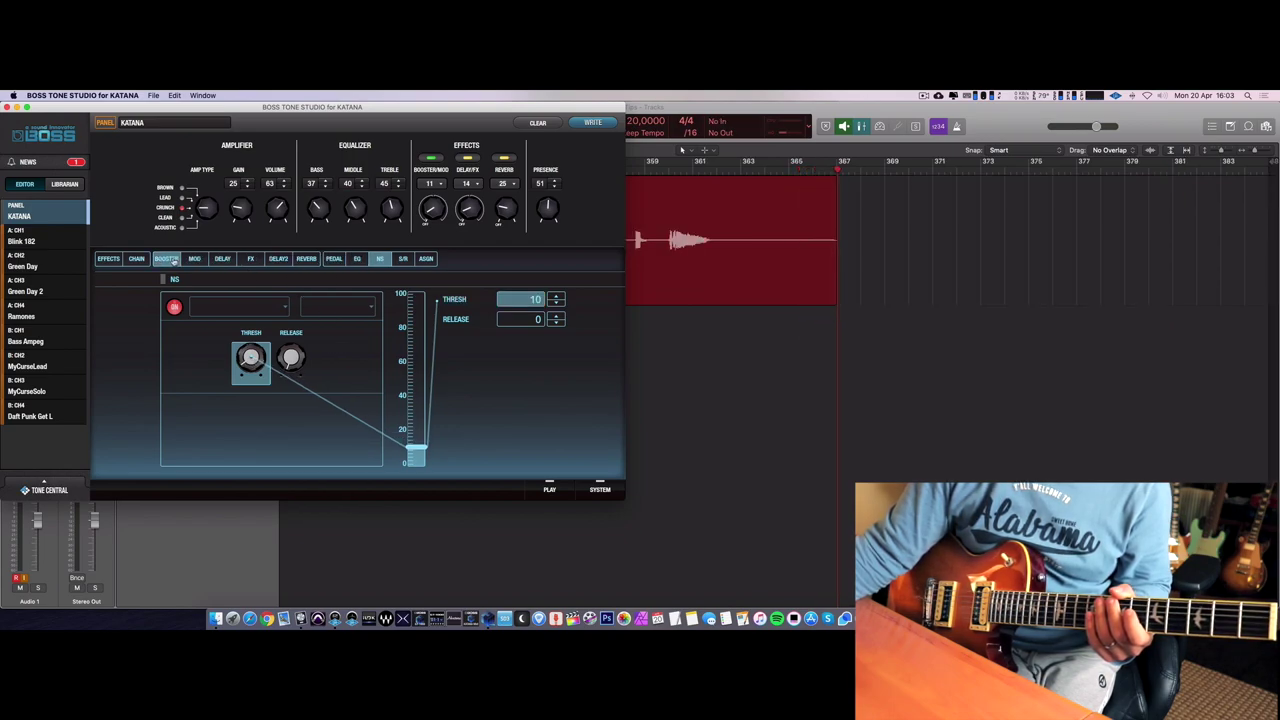
{"action": "left_click", "coordinate": [166, 259]}
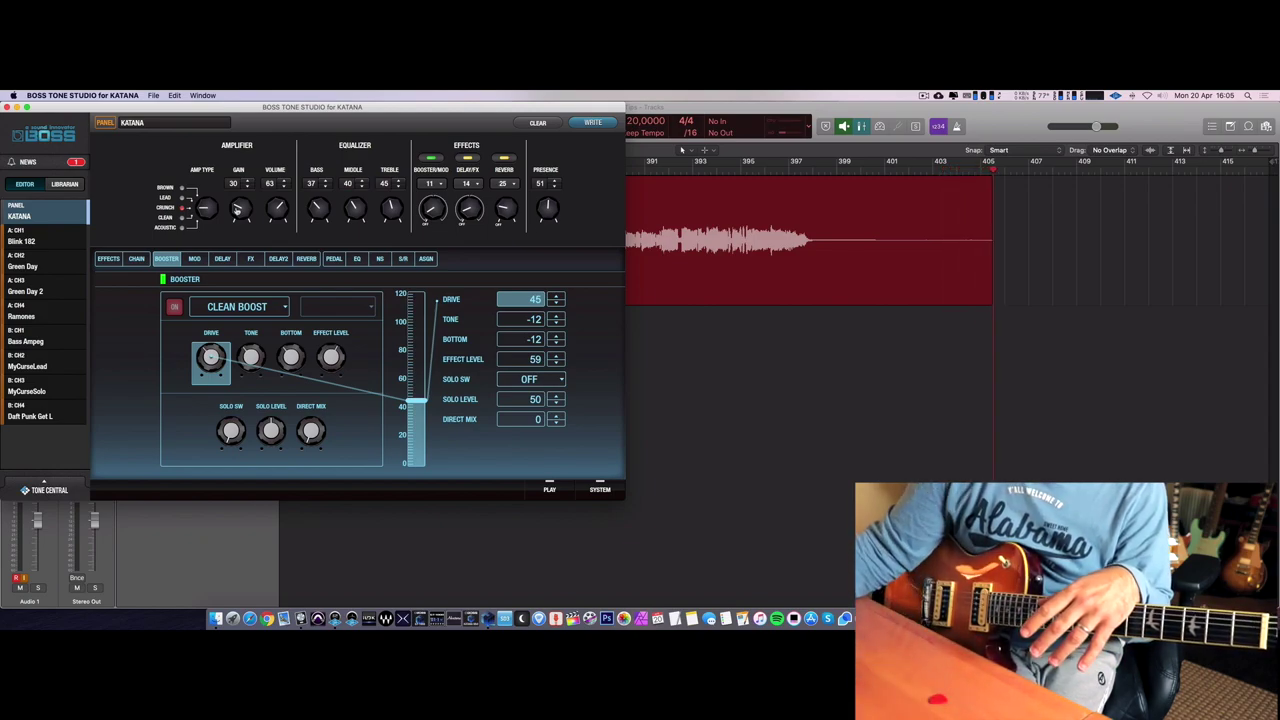
Switch to Logic Pro and stop the recording on the Audio 1 track.
{"action": "left_click", "coordinate": [642, 369]}
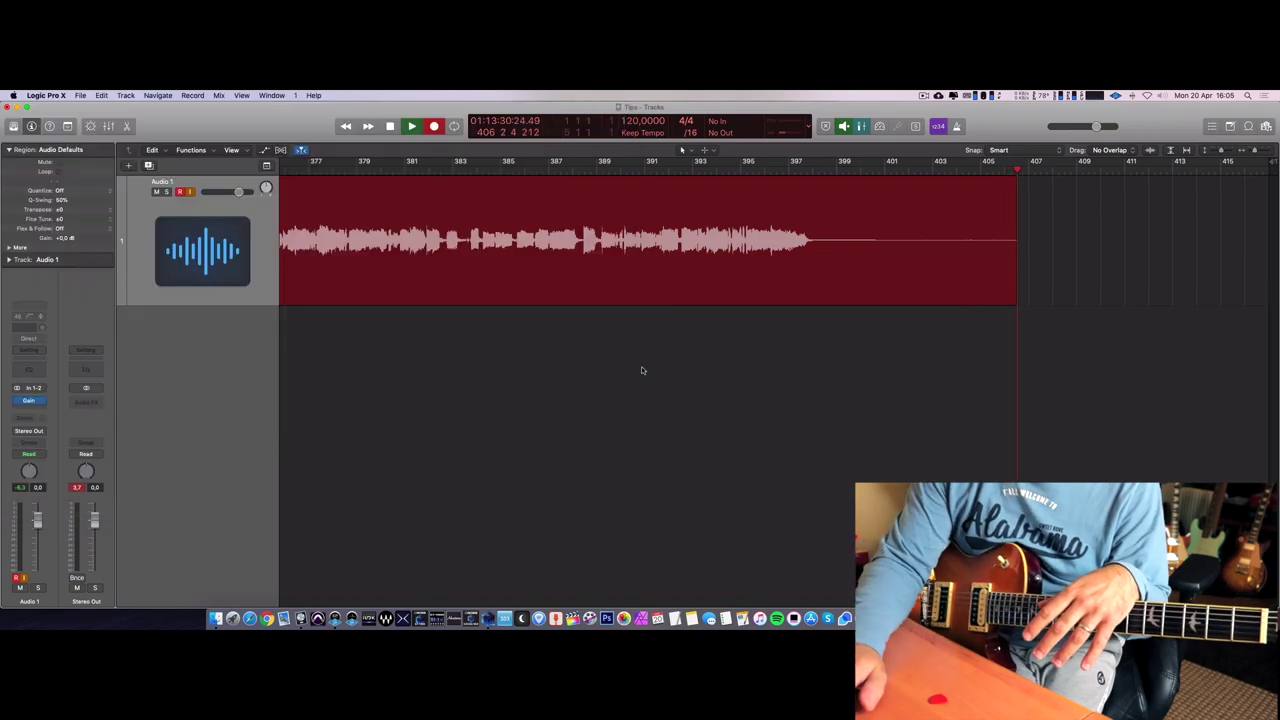
{"action": "key", "text": "space"}
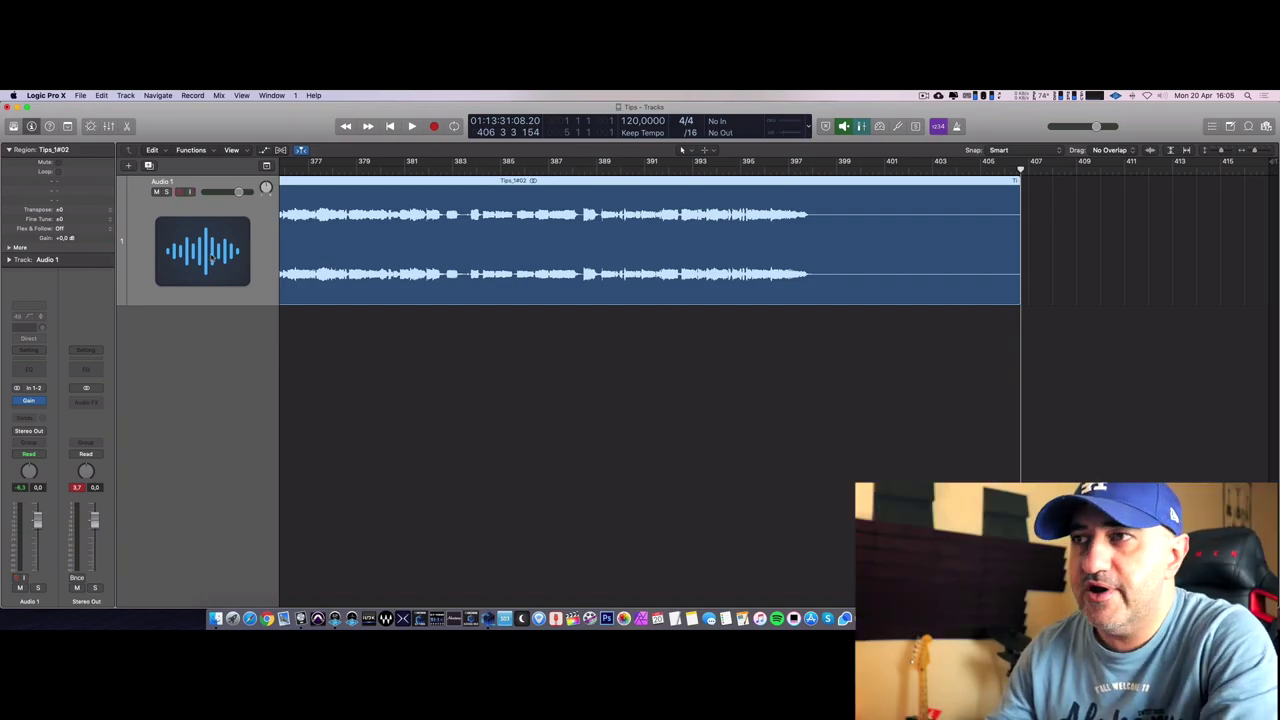
Increase the Audio 1 track's height and set a cycle range over the last take from bar 370 to 398.
{"action": "key", "text": "super+Left"}
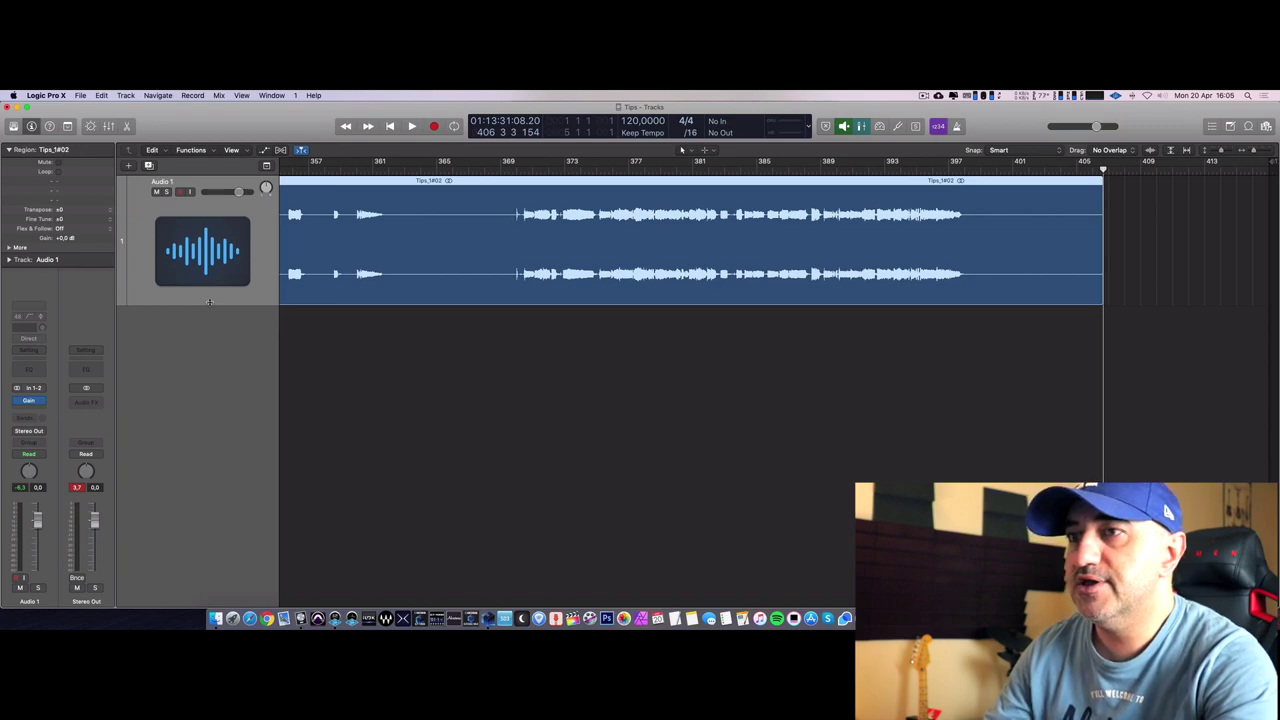
{"action": "left_click_drag", "start_coordinate": [209, 310], "coordinate": [175, 472]}
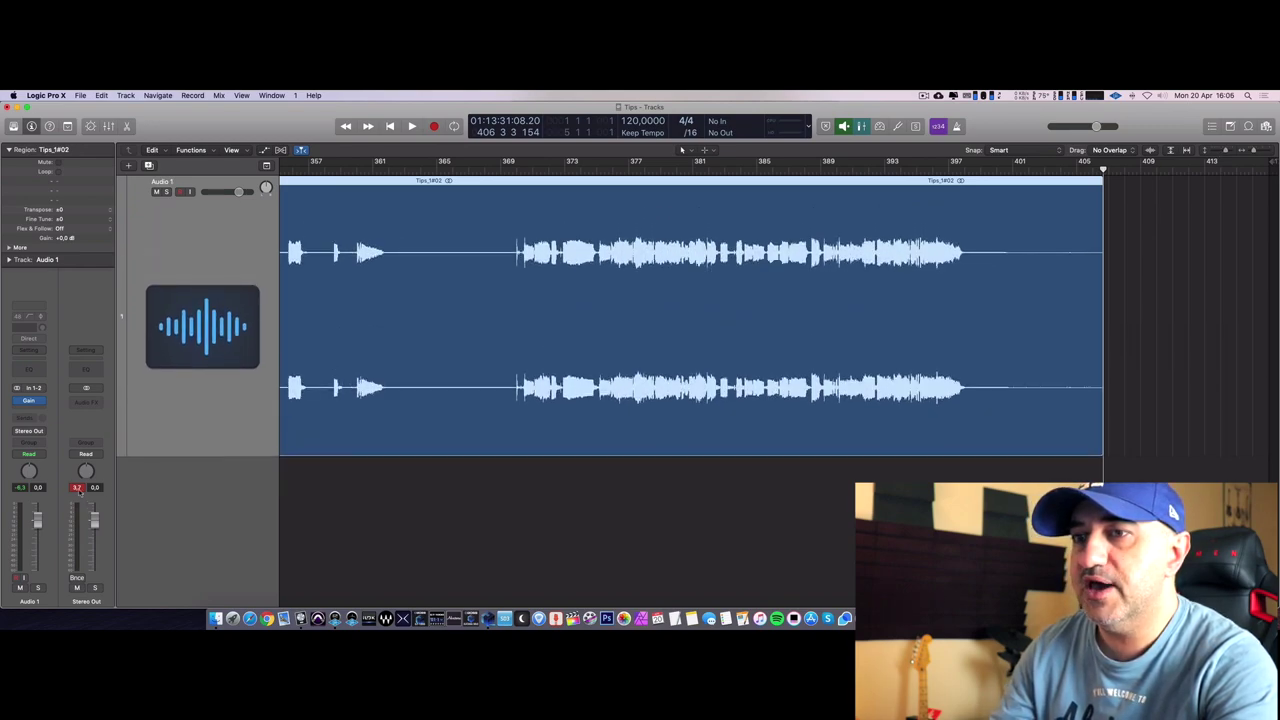
{"action": "left_click_drag", "start_coordinate": [517, 166], "coordinate": [965, 202]}
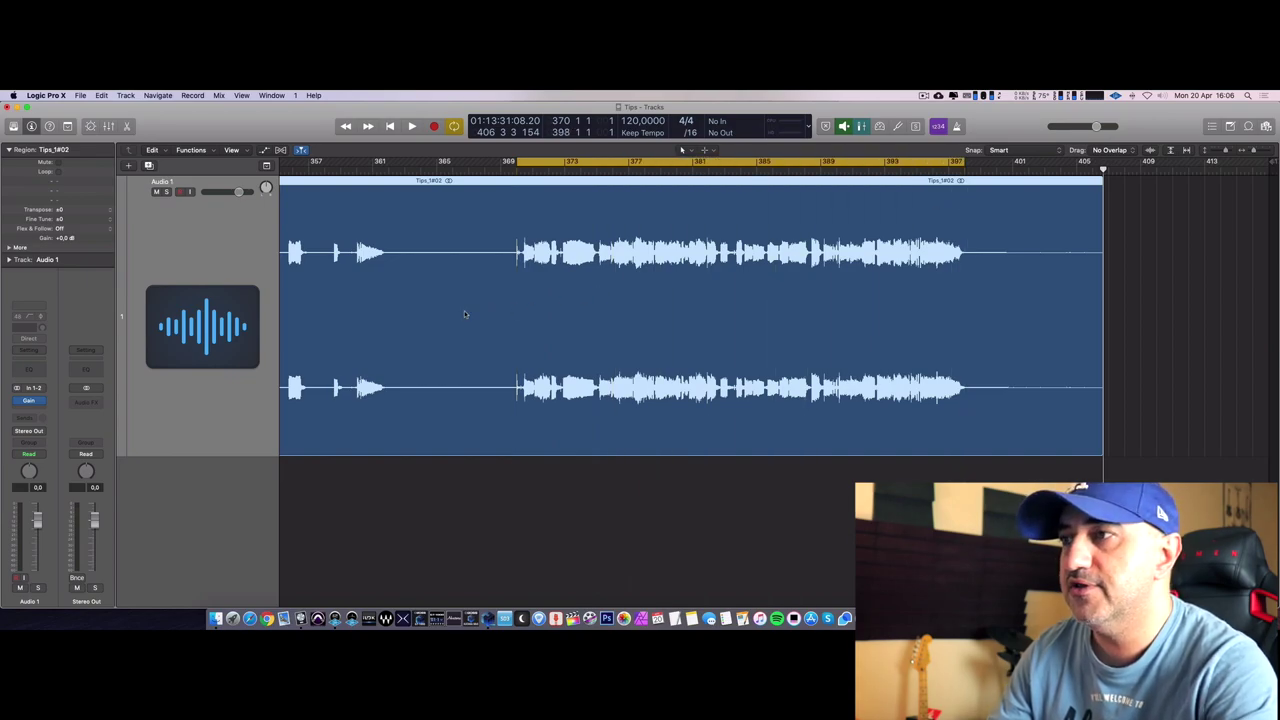
Play the cycled take between bars 388 and 398 repeatedly, comparing its sound with the Gain plug-in bypassed and enabled.
{"action": "key", "text": "space"}
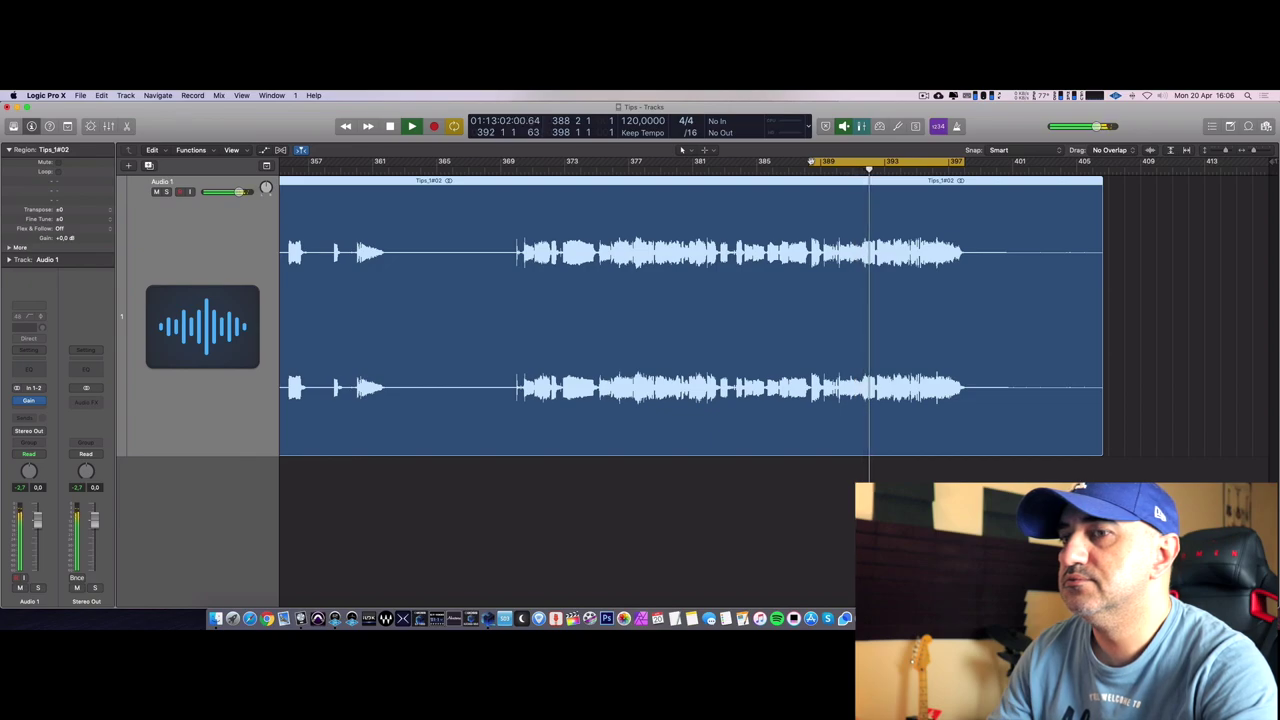
{"action": "key", "text": "space"}
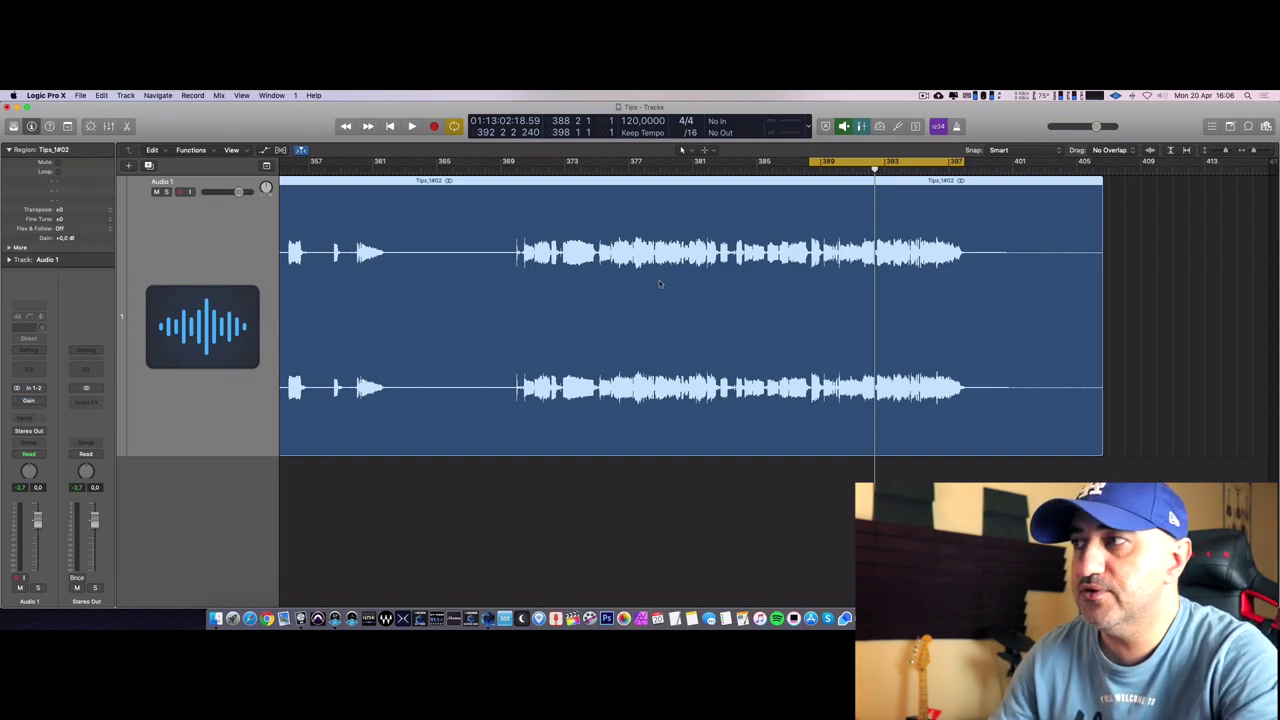
{"action": "key", "text": "space"}
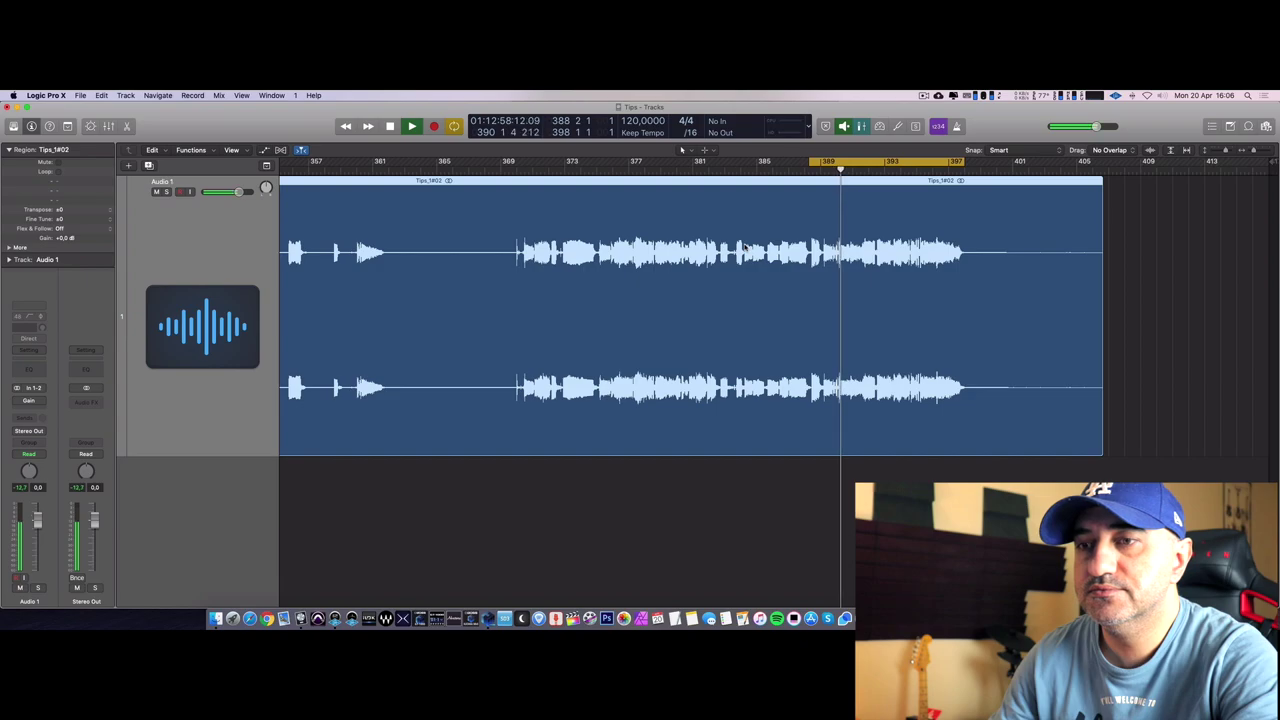
{"action": "key", "text": "space"}
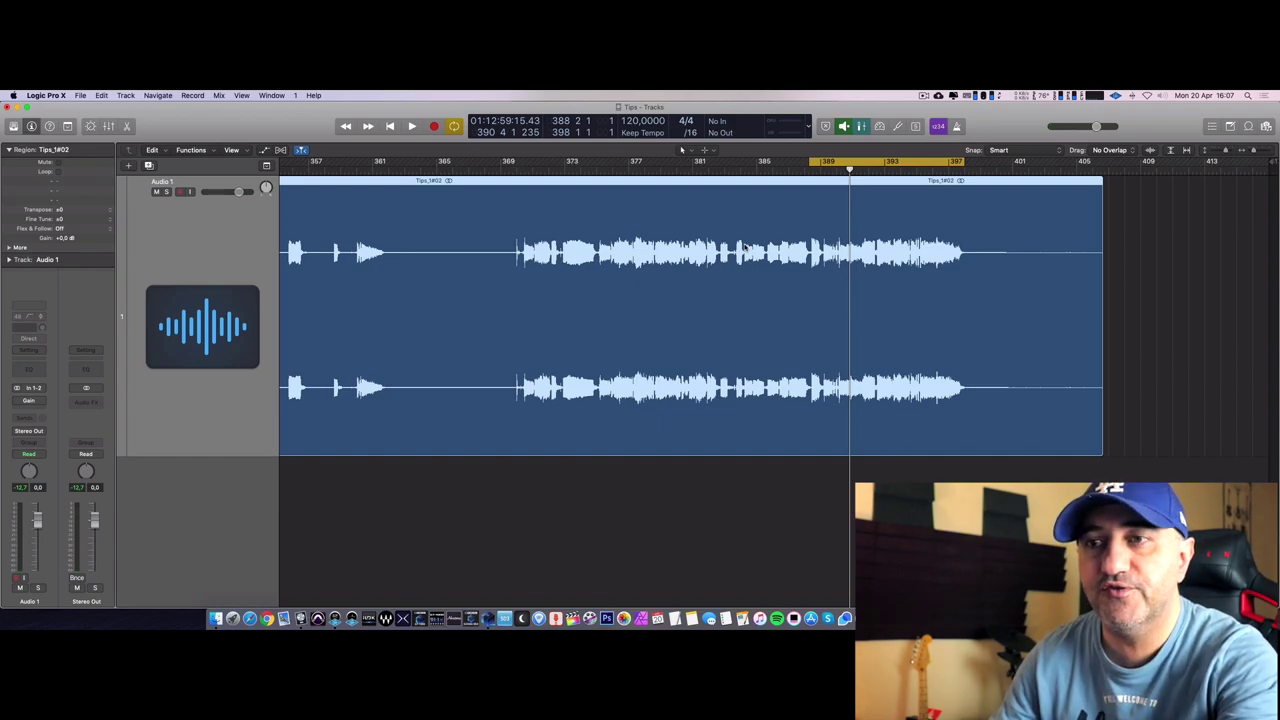
{"action": "key", "text": "space"}
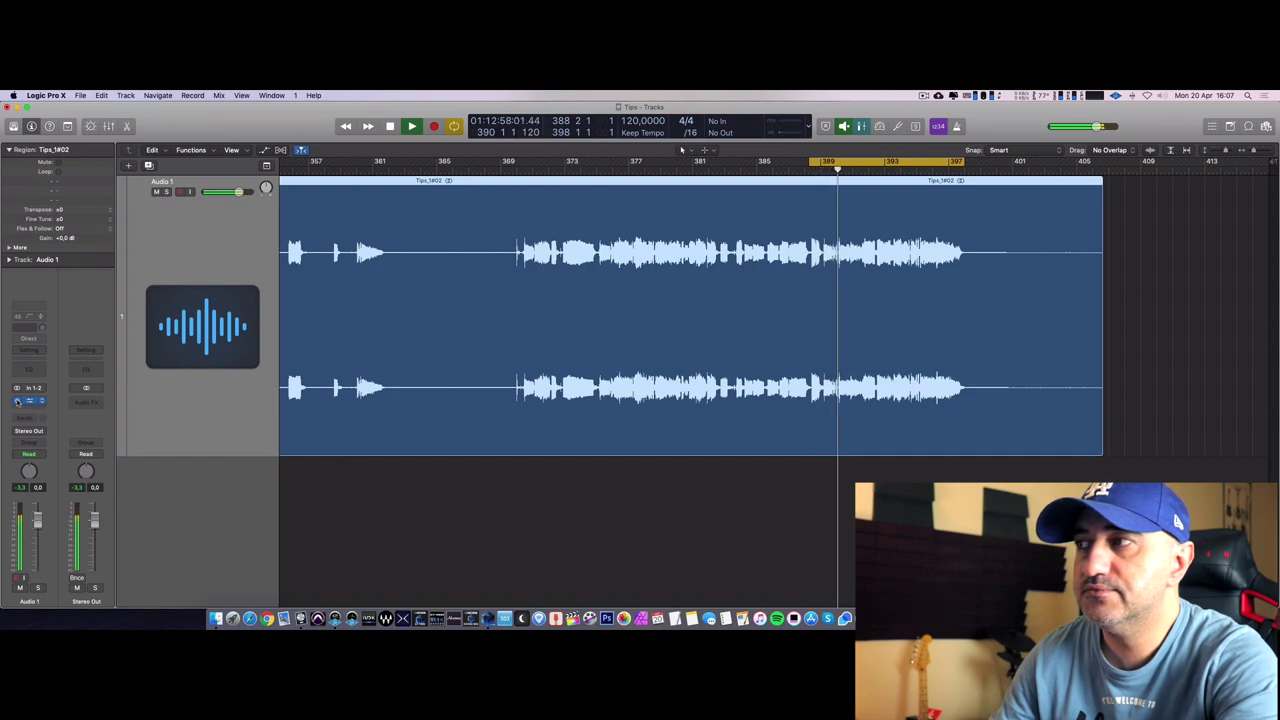
{"action": "key", "text": "space"}
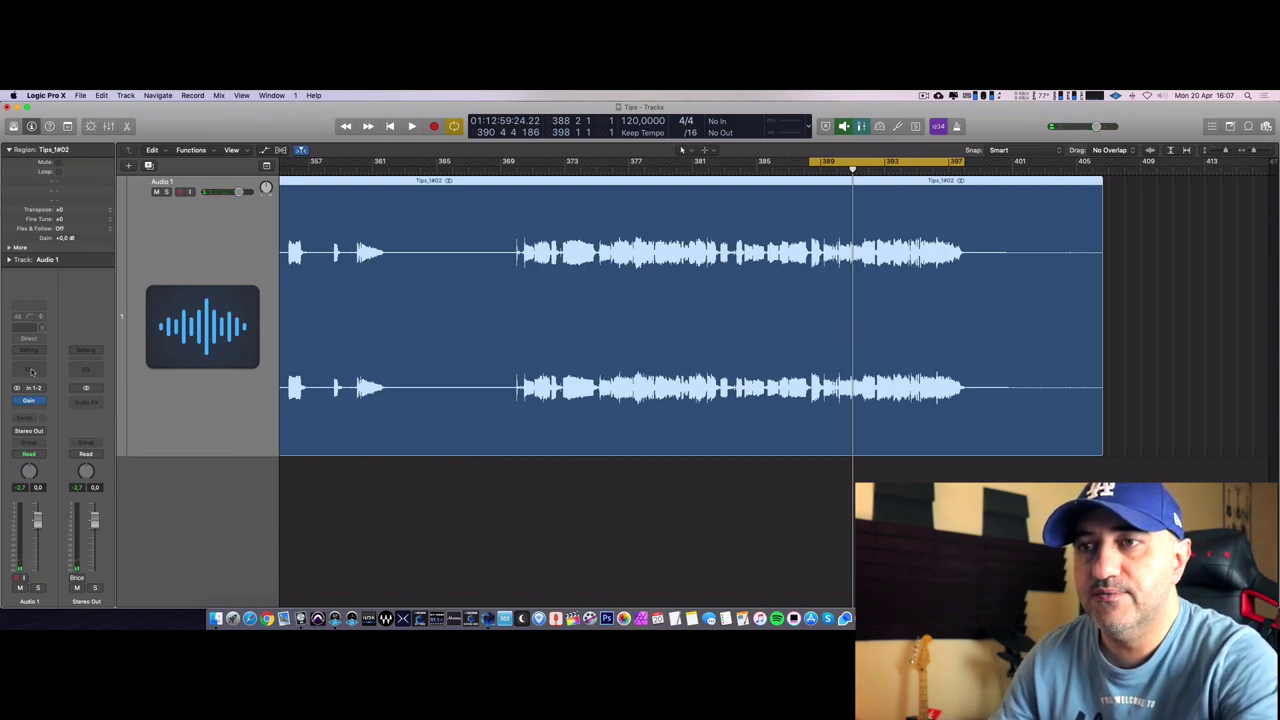
Add a Channel EQ to the Audio 1 track and play the cycle with its analyzer in view.
{"action": "left_click", "coordinate": [31, 371]}
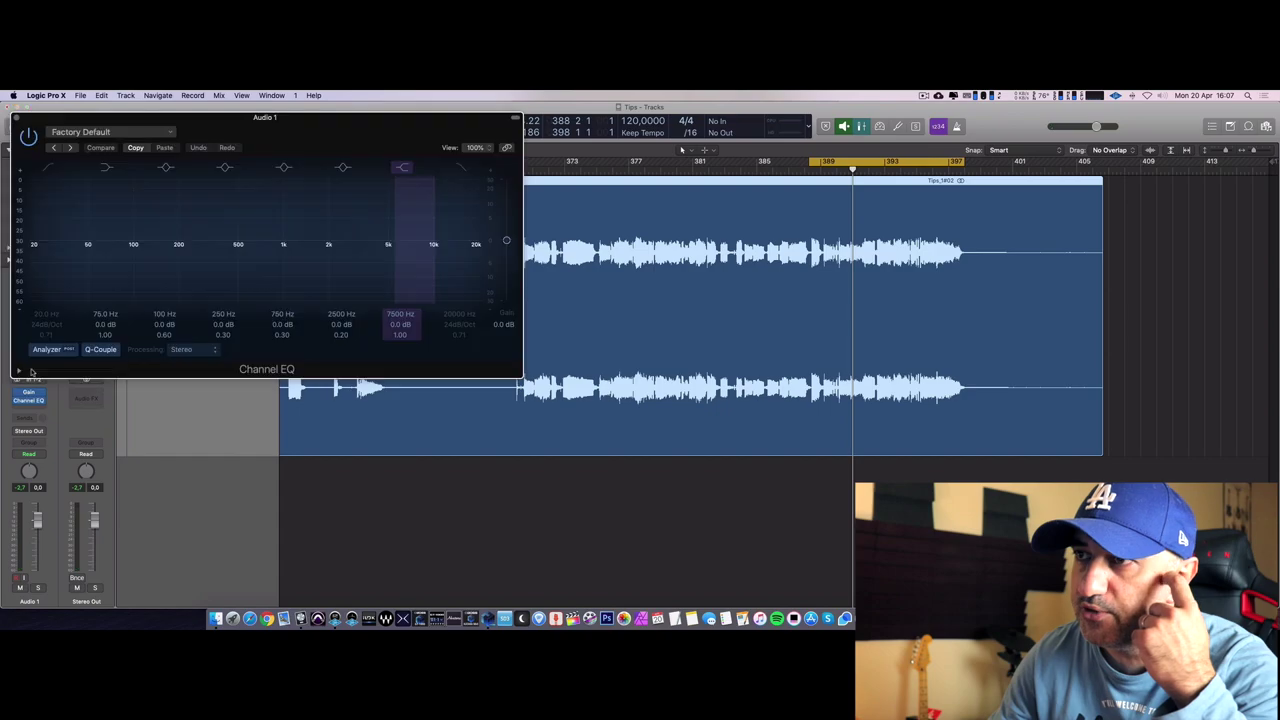
{"action": "left_click_drag", "start_coordinate": [300, 117], "coordinate": [411, 132]}
{"action": "left_click", "coordinate": [329, 249]}
{"action": "key", "text": "space"}
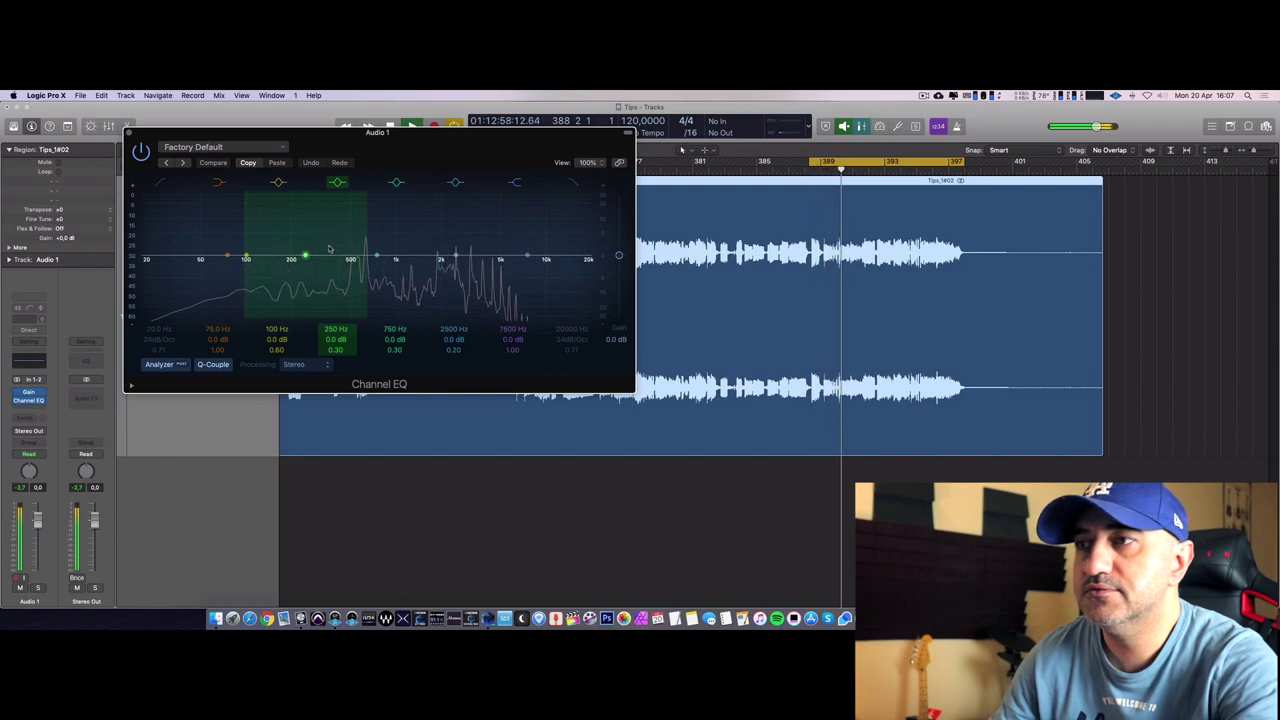
{"action": "key", "text": "space"}
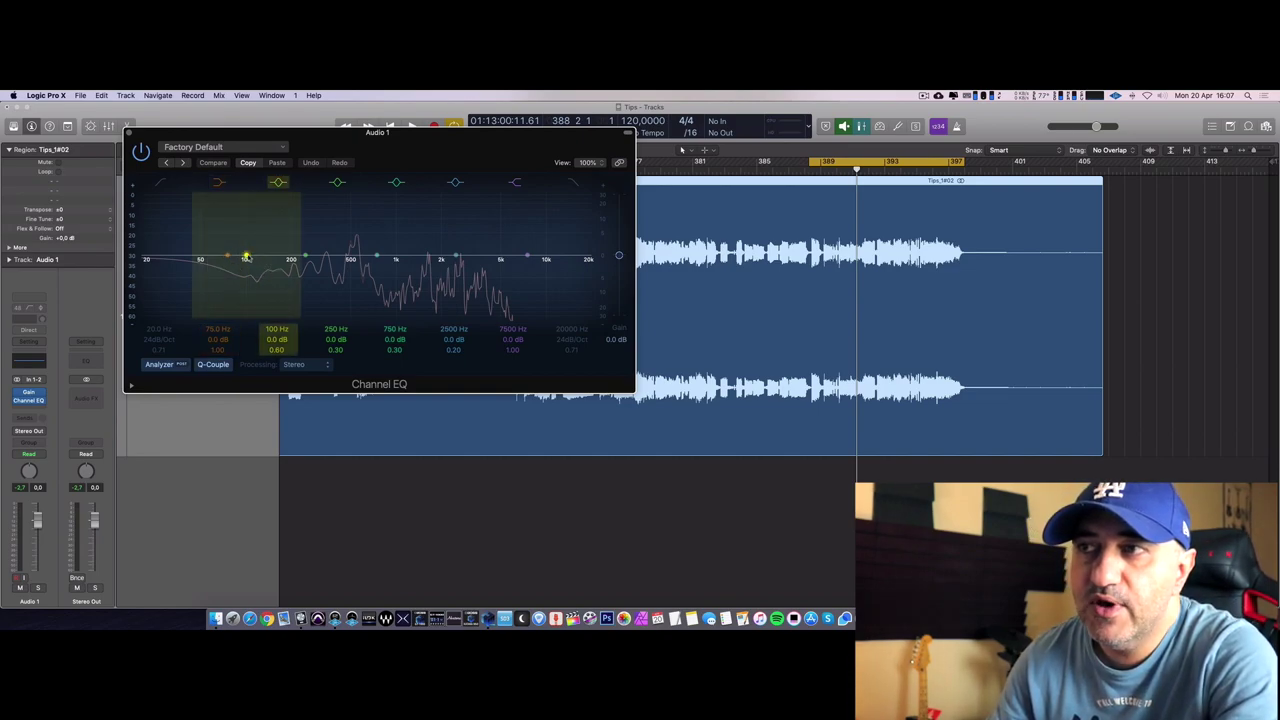
Isolate the low end by sweeping the Channel EQ's high-cut filter down to about 150 Hz, audition it and switch the filter off again.
{"action": "left_click", "coordinate": [605, 233]}
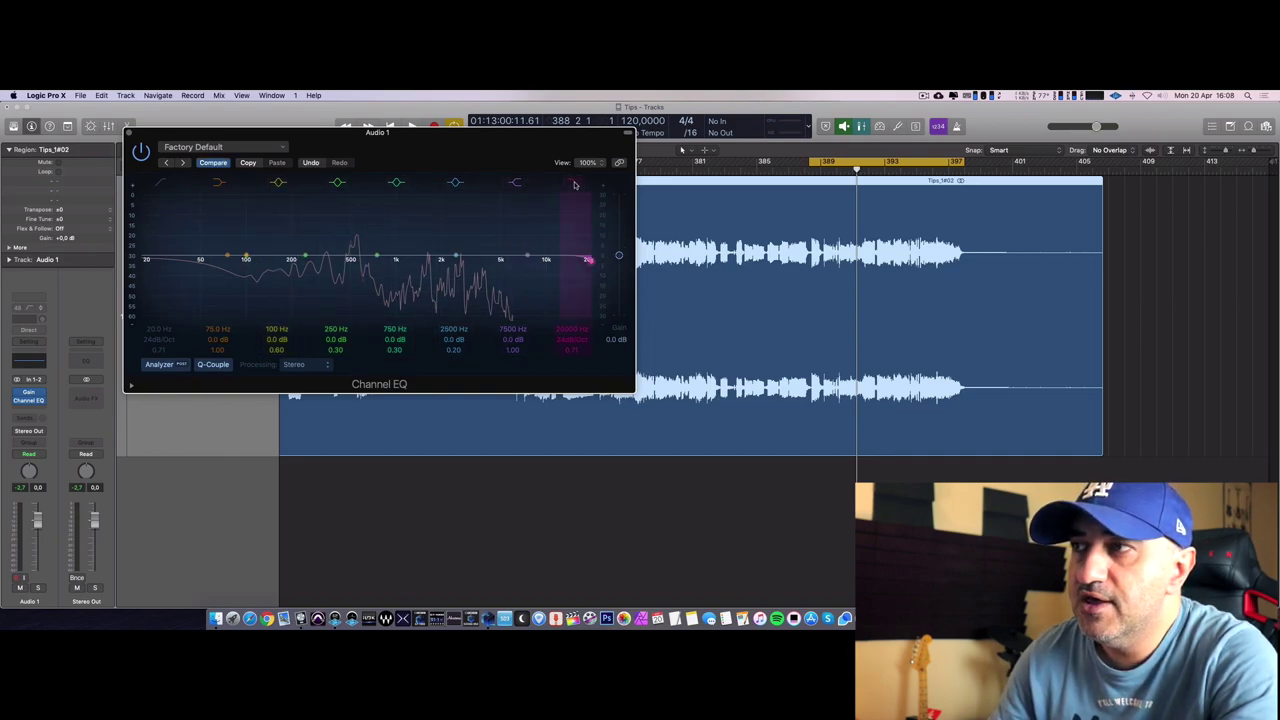
{"action": "left_click_drag", "start_coordinate": [588, 259], "coordinate": [245, 260]}
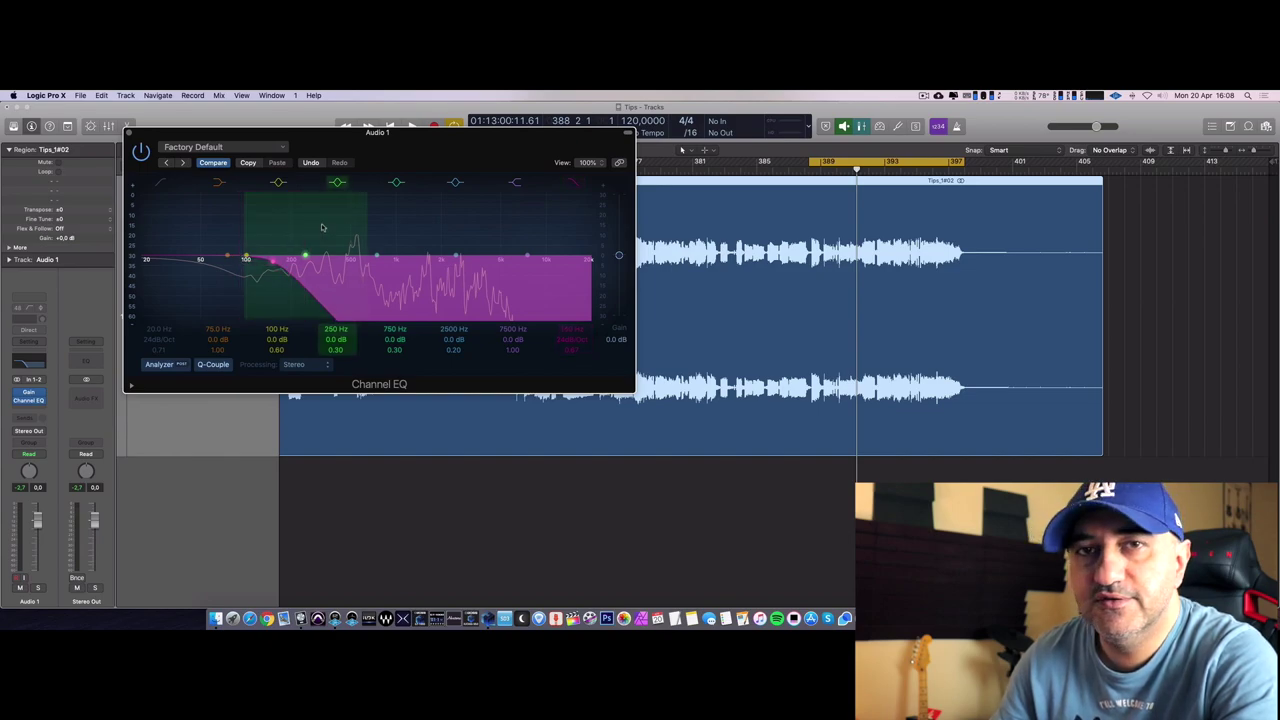
{"action": "key", "text": "space"}
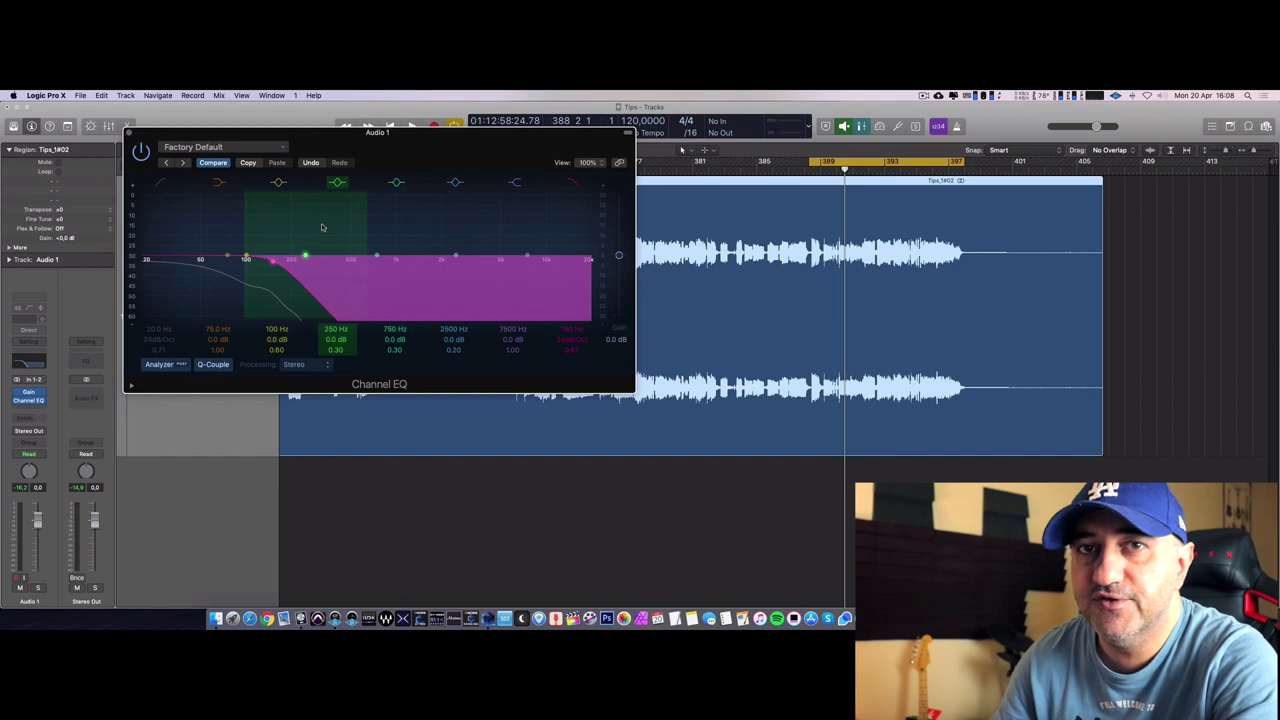
{"action": "key", "text": "space"}
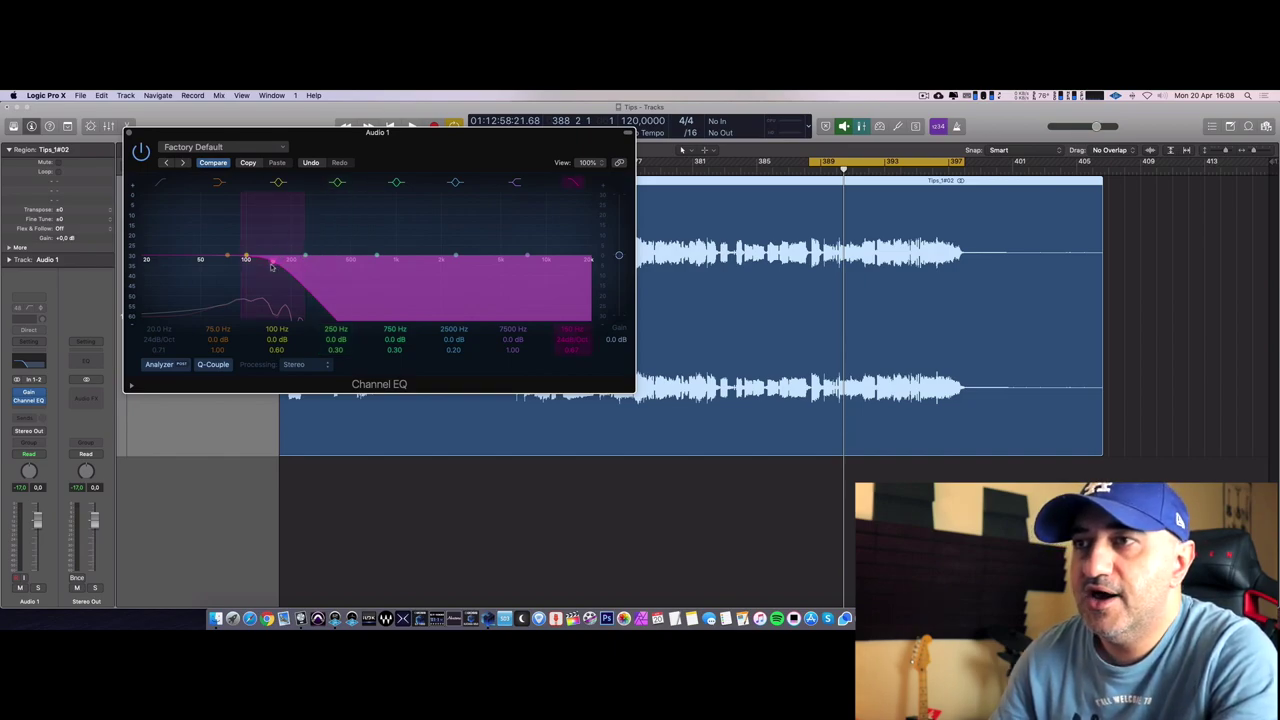
{"action": "left_click_drag", "start_coordinate": [272, 264], "coordinate": [587, 260]}
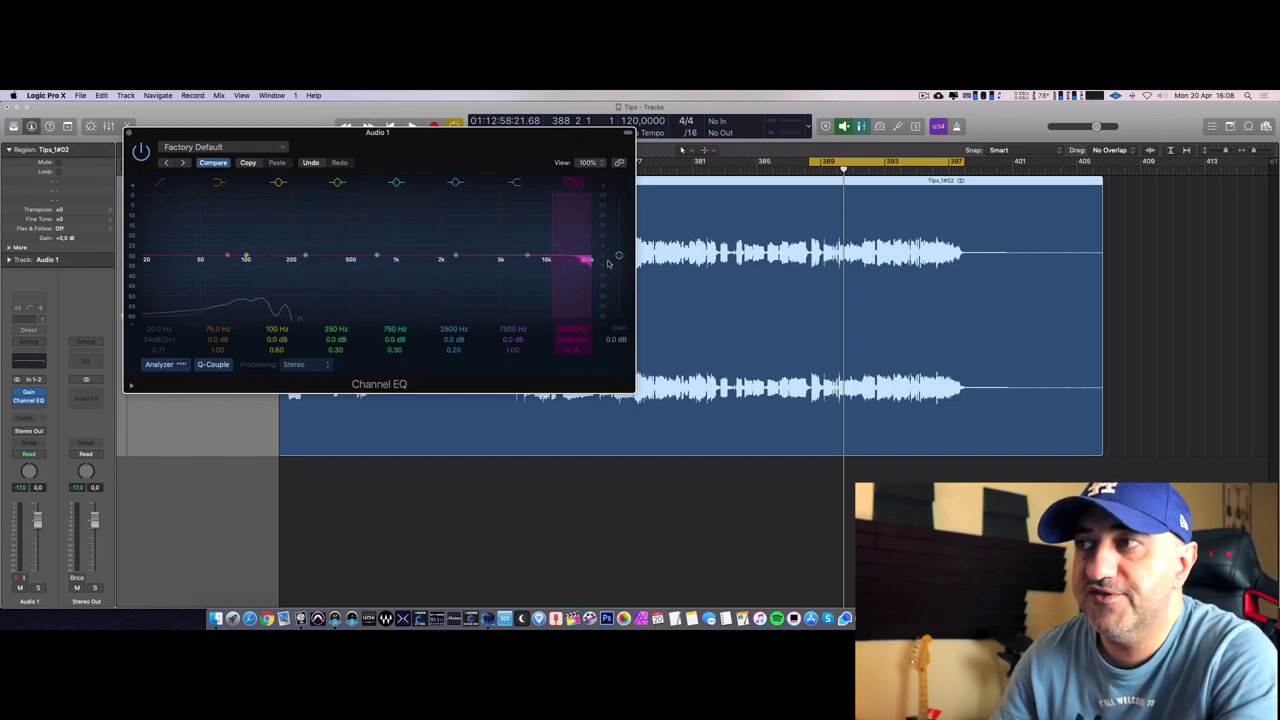
{"action": "left_click", "coordinate": [574, 185]}
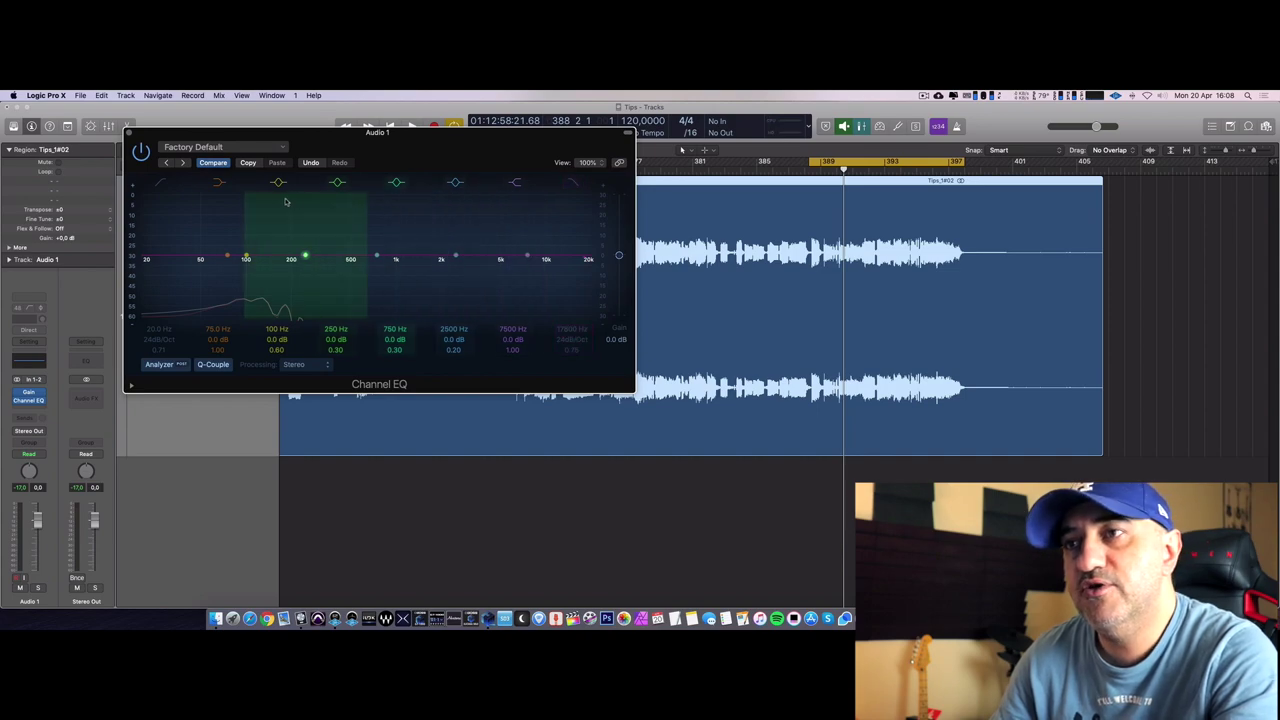
Enable the Channel EQ's low-cut filter and raise its cutoff to about 120 Hz while auditioning the take.
{"action": "left_click", "coordinate": [161, 186]}
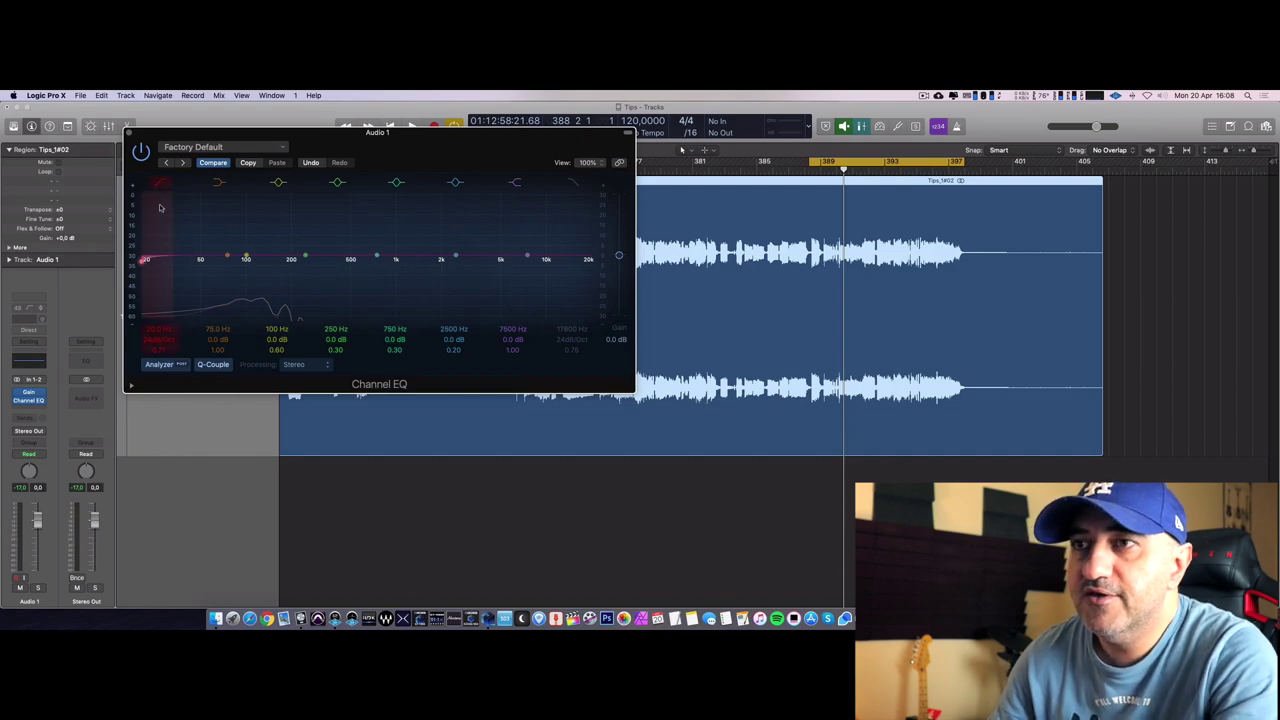
{"action": "left_click_drag", "start_coordinate": [145, 262], "coordinate": [242, 265]}
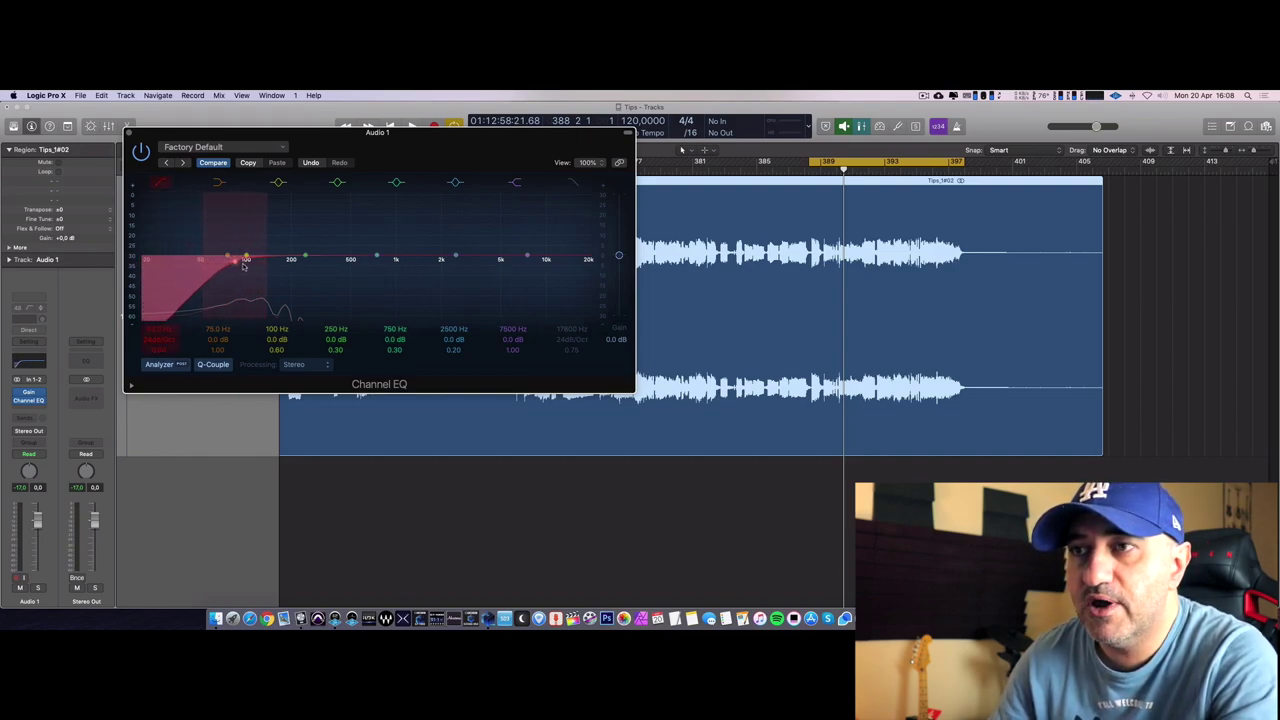
{"action": "key", "text": "space"}
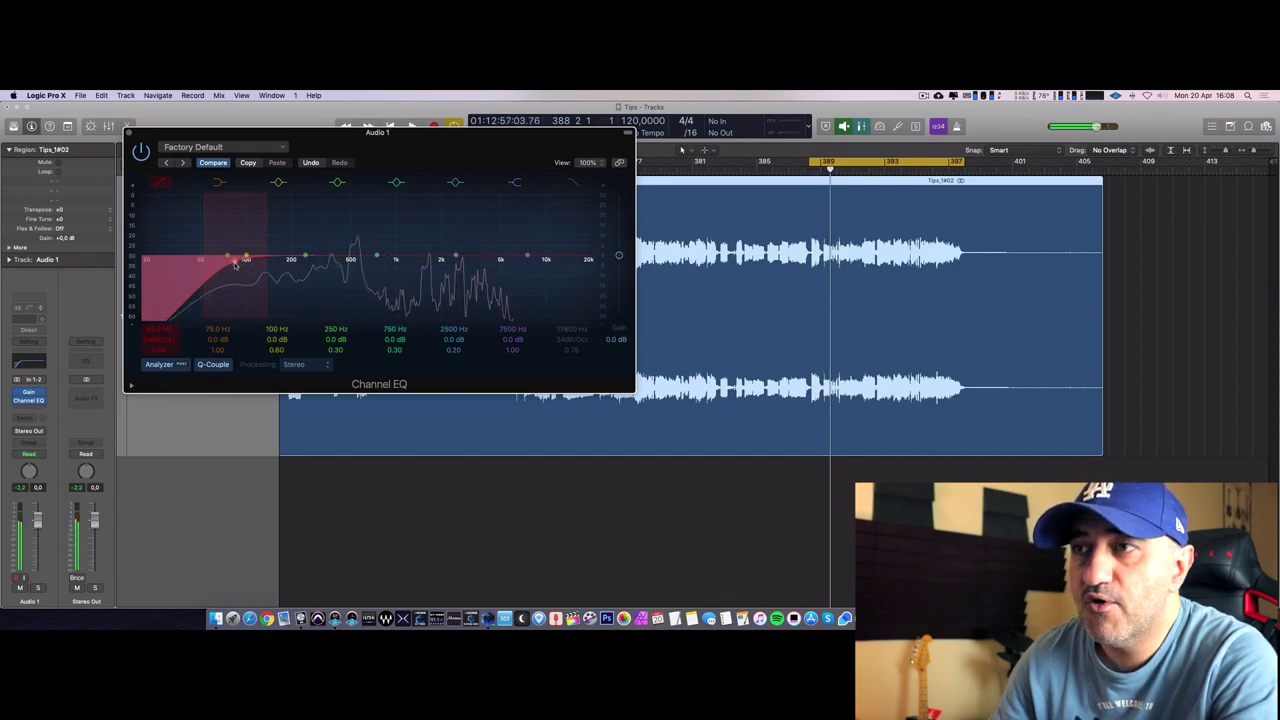
{"action": "left_click_drag", "start_coordinate": [243, 265], "coordinate": [259, 265]}
{"action": "key", "text": "space"}
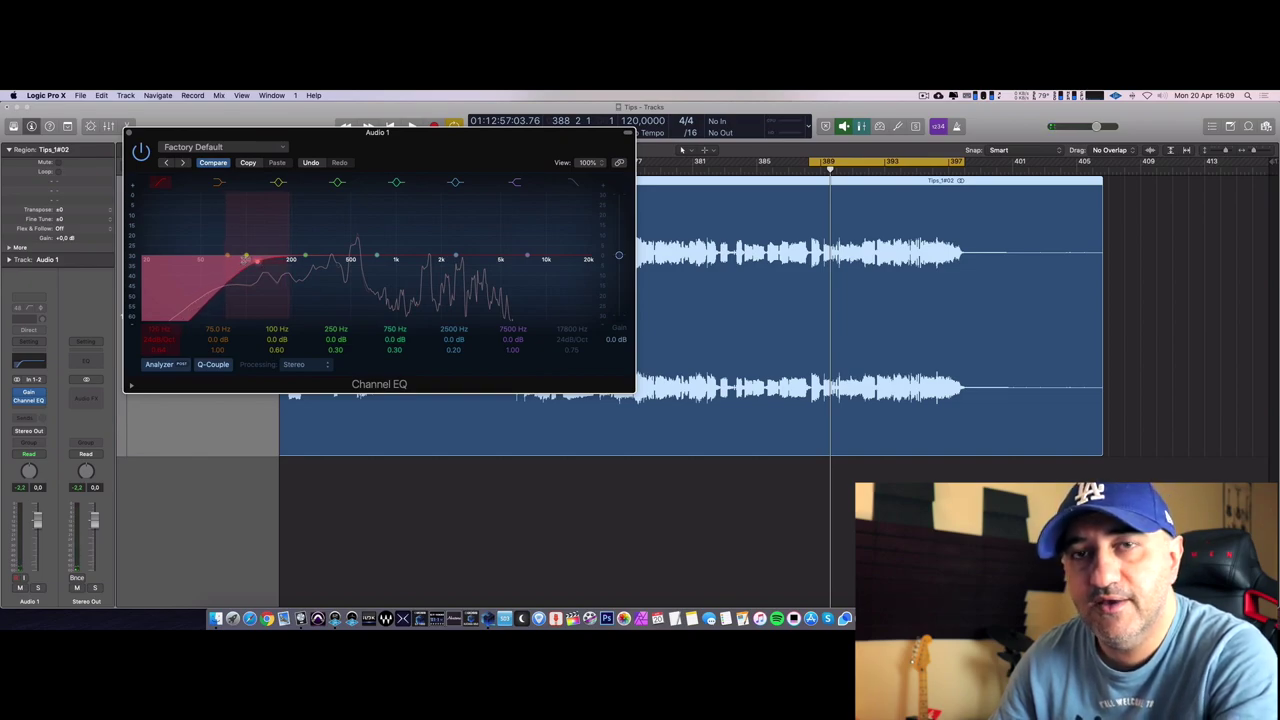
Audition the low cut, raise its cutoff further to about 140 Hz and play the cycle again.
{"action": "key", "text": "space"}
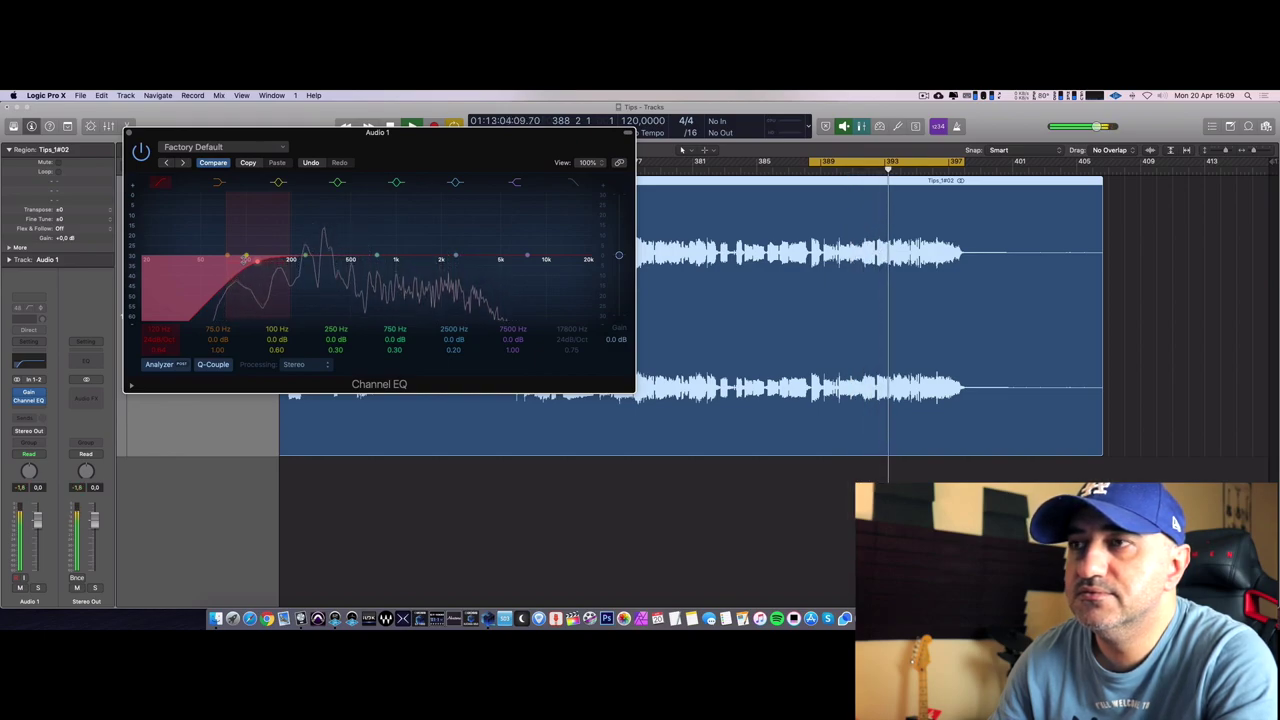
{"action": "key", "text": "space"}
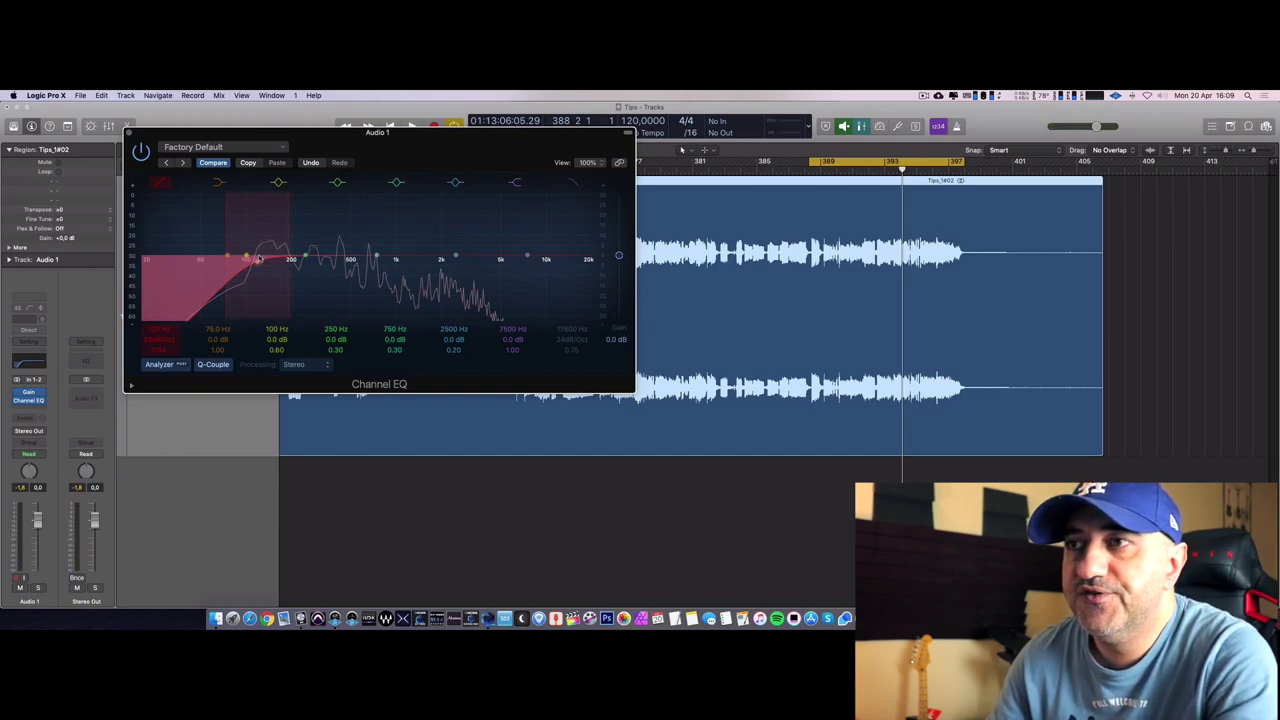
{"action": "left_click_drag", "start_coordinate": [258, 262], "coordinate": [268, 262]}
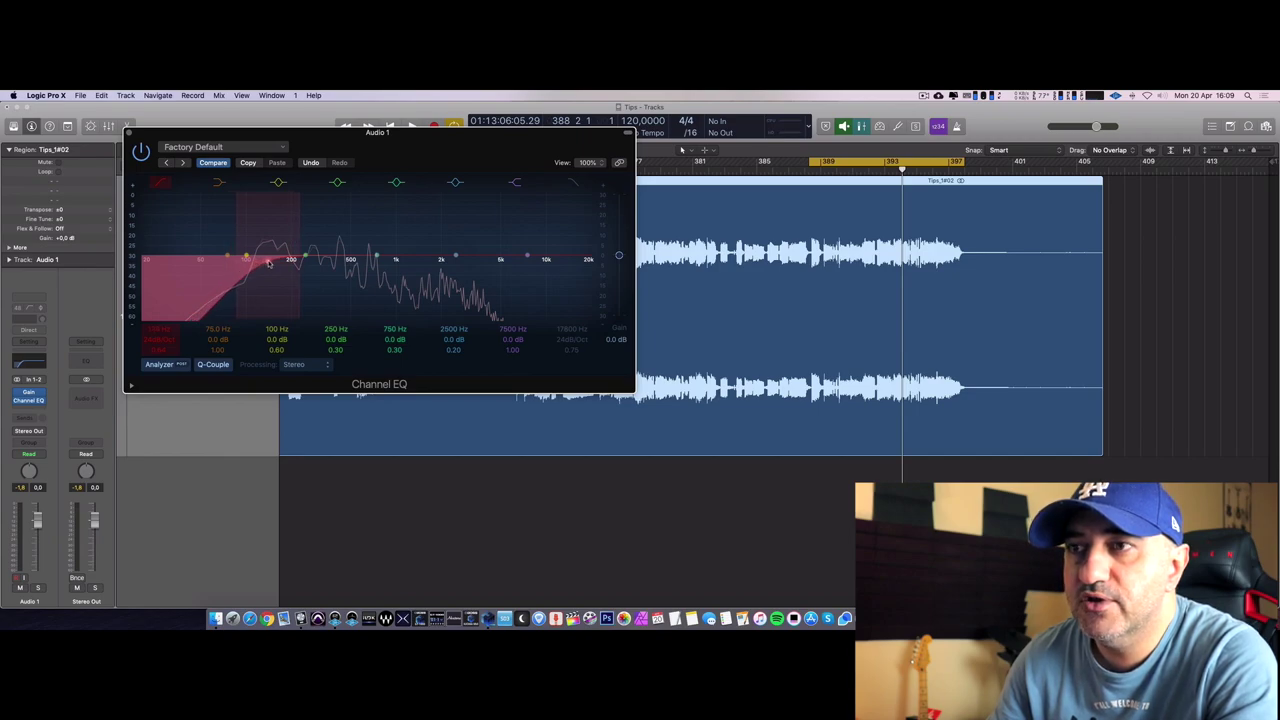
{"action": "key", "text": "space"}
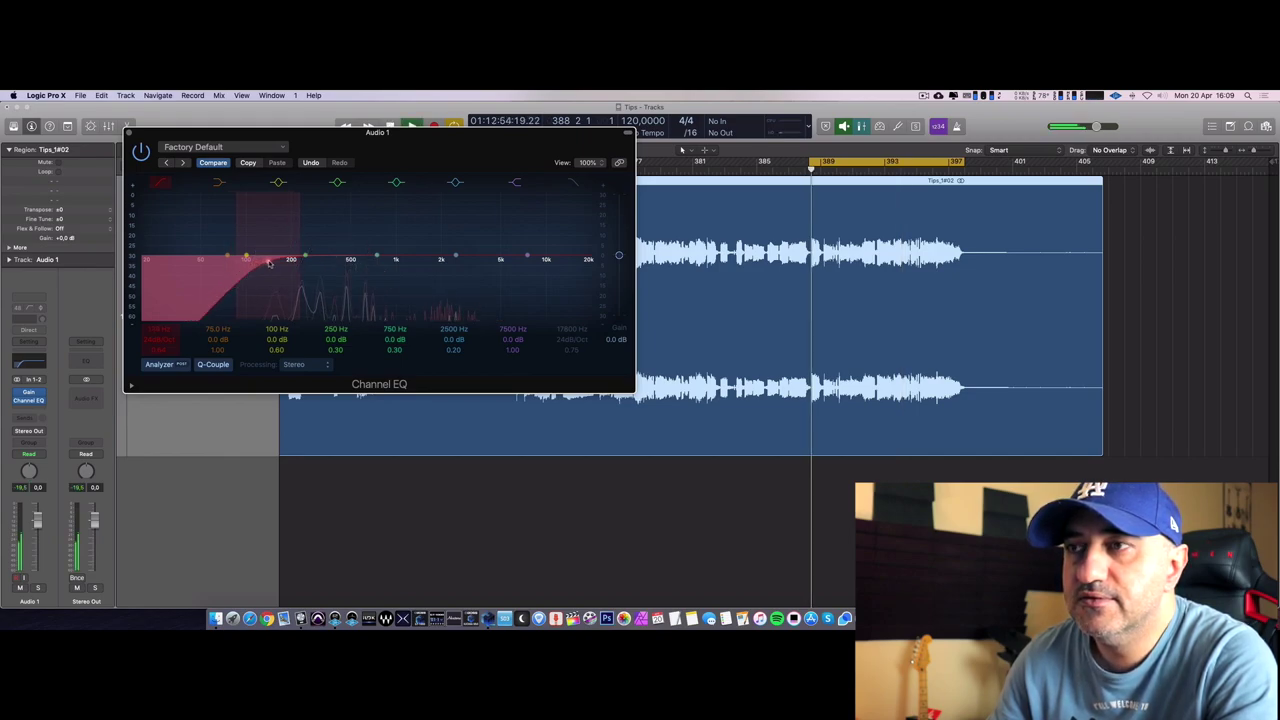